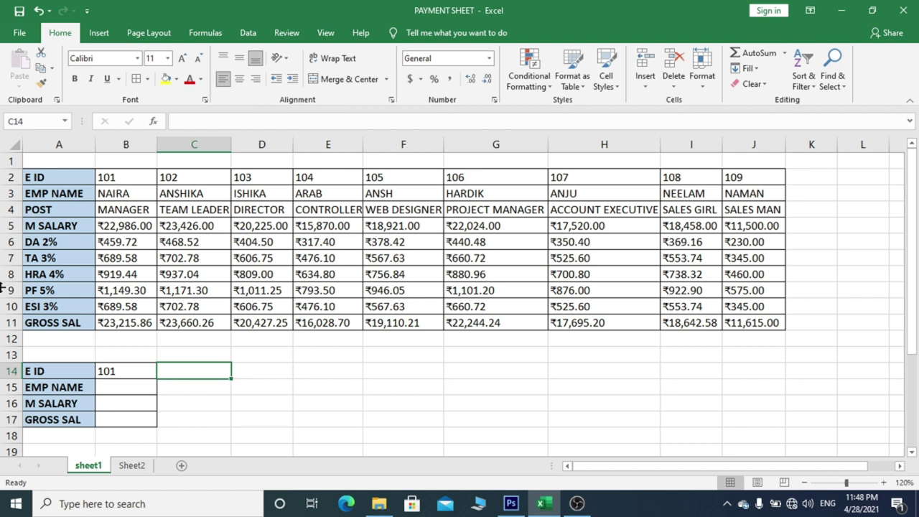
- Delete the E ID value 101 from cell B14 of the lookup form
{"action": "left_click_drag", "start_coordinate": [51, 180], "coordinate": [45, 423]}
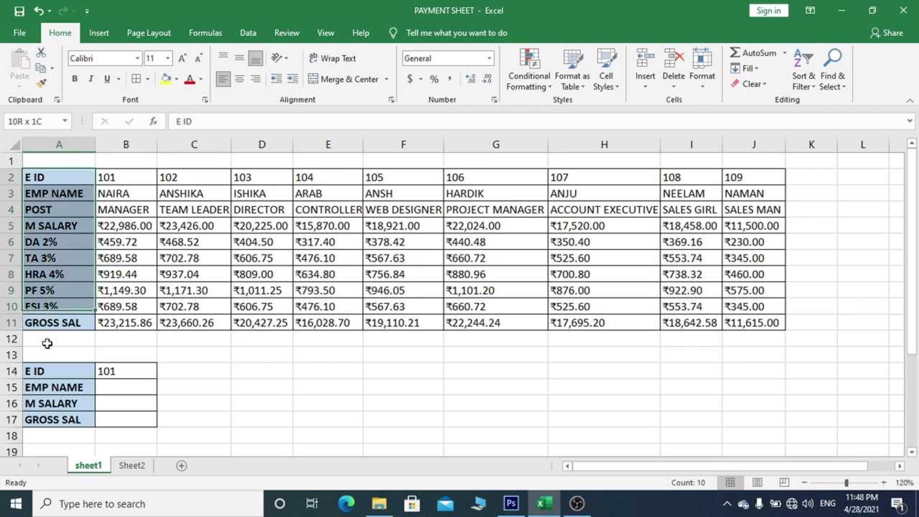
{"action": "left_click", "coordinate": [161, 354]}
{"action": "left_click", "coordinate": [133, 374]}
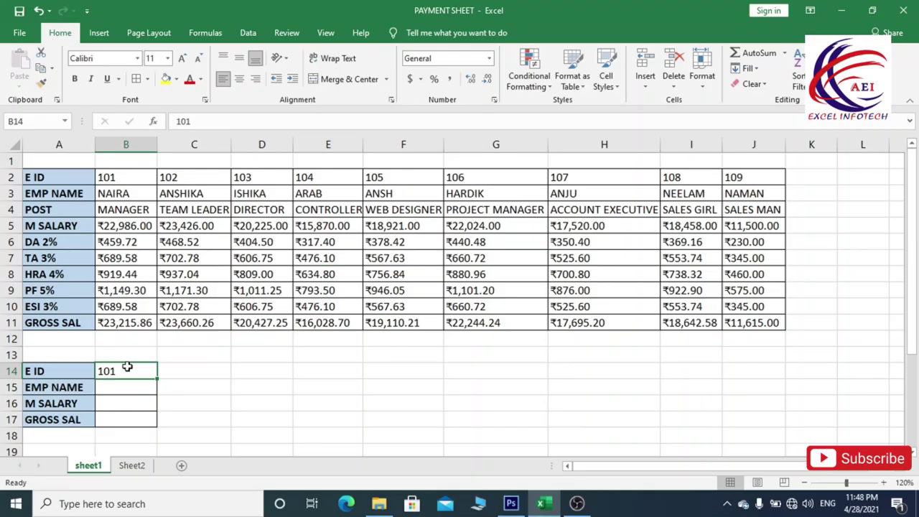
{"action": "key", "text": "Delete"}
- Point out the form's field labels, E ID, EMP NAME, POST, M SALARY and GROSS SAL
{"action": "left_click", "coordinate": [43, 179]}
{"action": "left_click", "coordinate": [50, 194]}
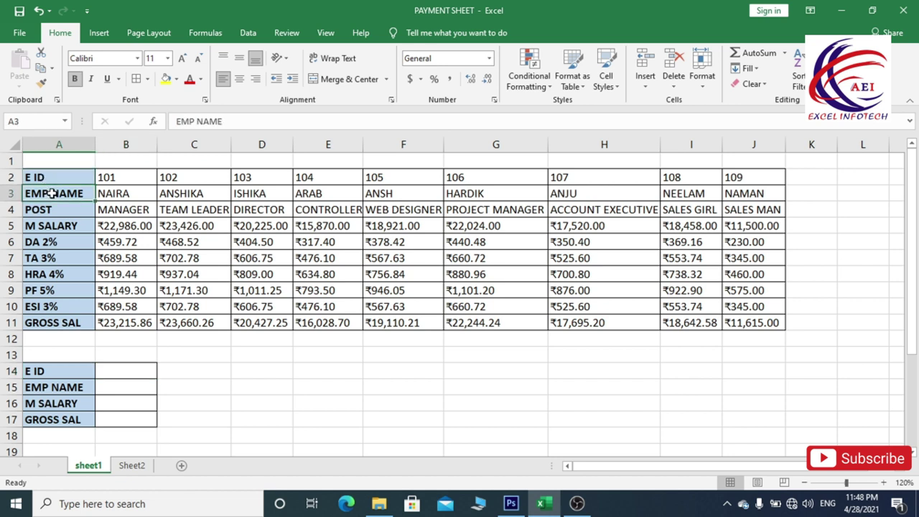
{"action": "left_click", "coordinate": [49, 209]}
{"action": "left_click", "coordinate": [54, 226]}
{"action": "left_click", "coordinate": [62, 321]}
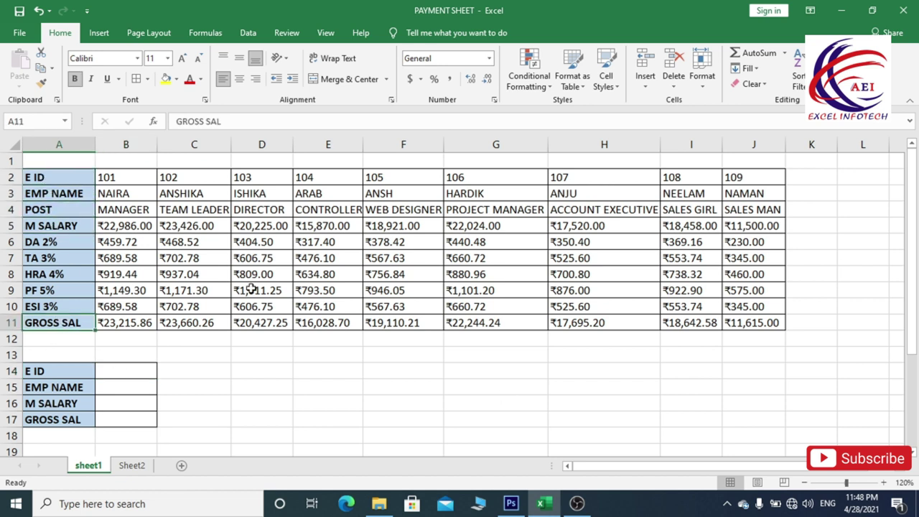
- Start =HLOOKUP(B14, in the EMP NAME cell B15
{"action": "left_click", "coordinate": [115, 387]}
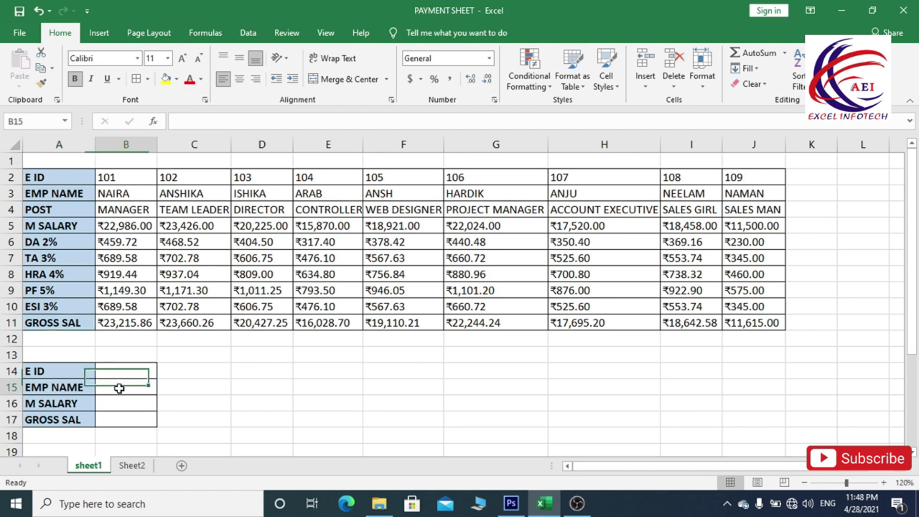
{"action": "type", "text": "="}
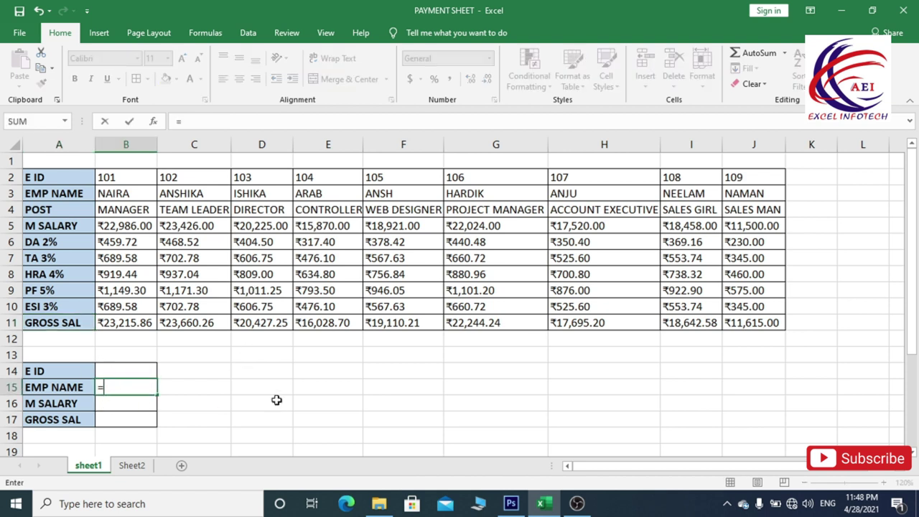
{"action": "type", "text": "hl"}
{"action": "key", "text": "Tab"}
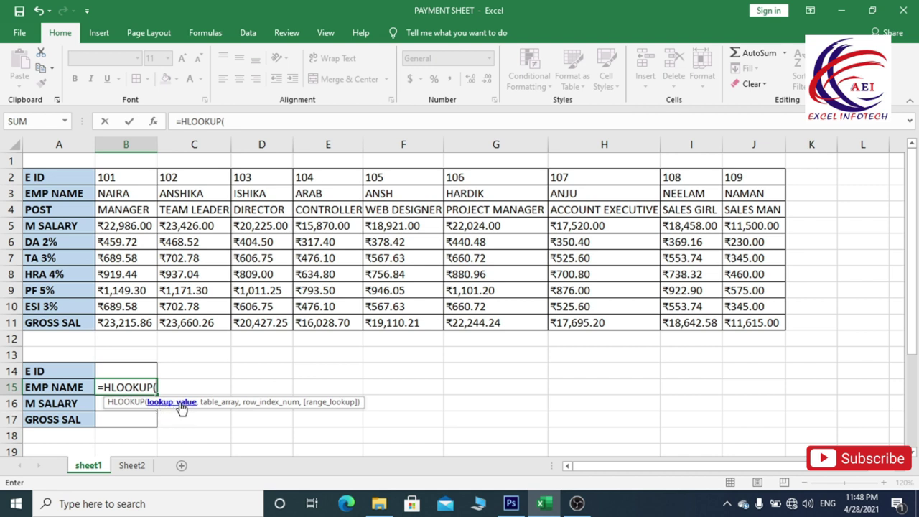
{"action": "left_click", "coordinate": [113, 370]}
{"action": "type", "text": ","}
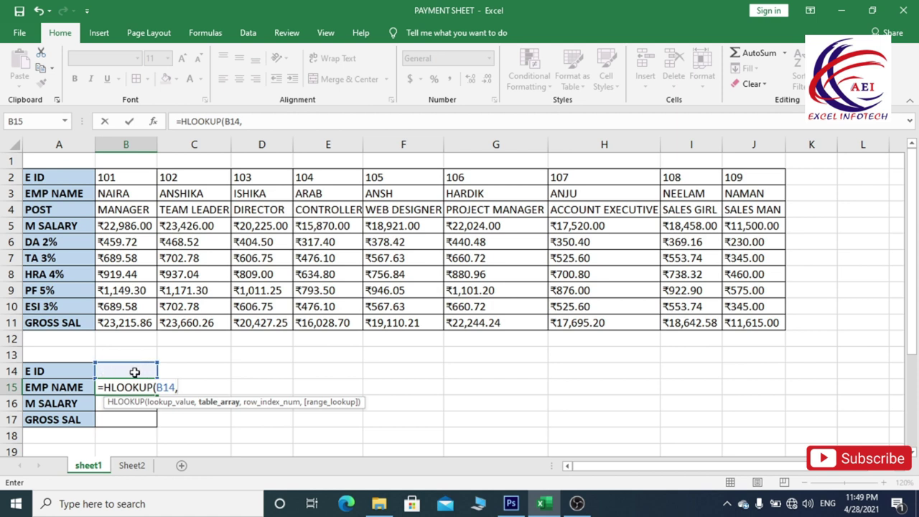
- Complete B15 as =HLOOKUP(B14,A2:J11,2,0), which shows #N/A while E ID is blank
{"action": "mouse_move", "coordinate": [43, 179]}
{"action": "left_mouse_down"}
{"action": "mouse_move", "coordinate": [564, 302]}
{"action": "mouse_move", "coordinate": [749, 321]}
{"action": "left_mouse_up"}
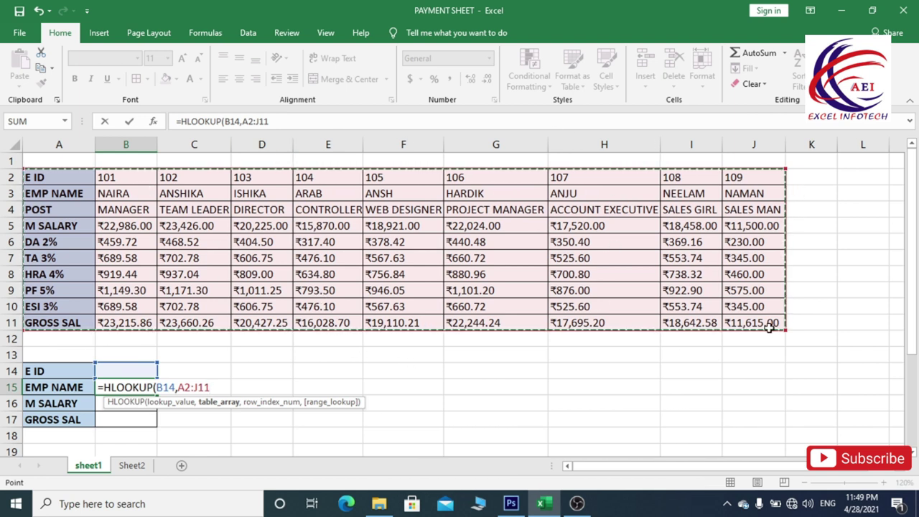
{"action": "type", "text": ","}
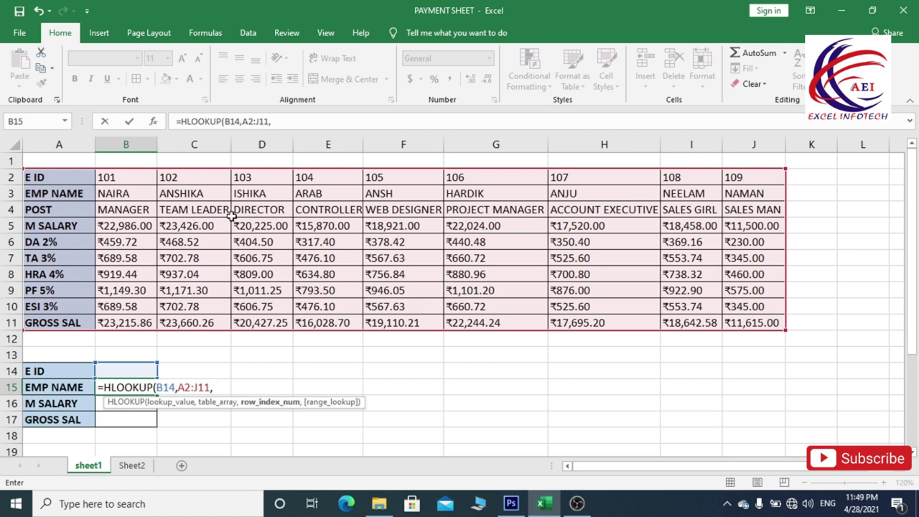
{"action": "type", "text": "2"}
{"action": "type", "text": ","}
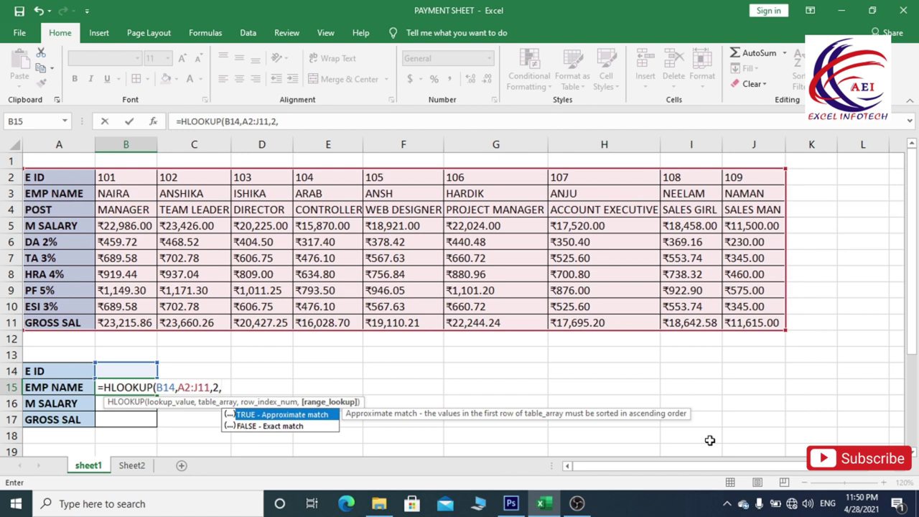
{"action": "type", "text": "0"}
{"action": "type", "text": ")"}
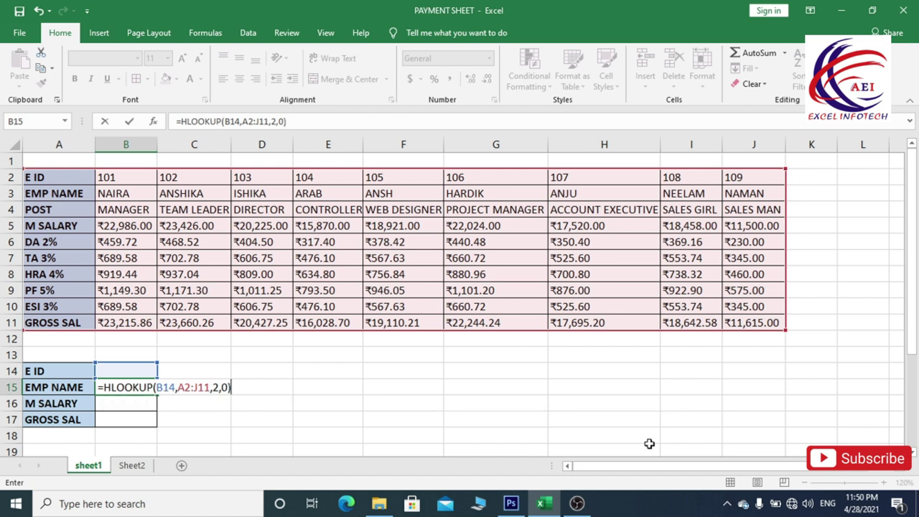
{"action": "key", "text": "Return"}
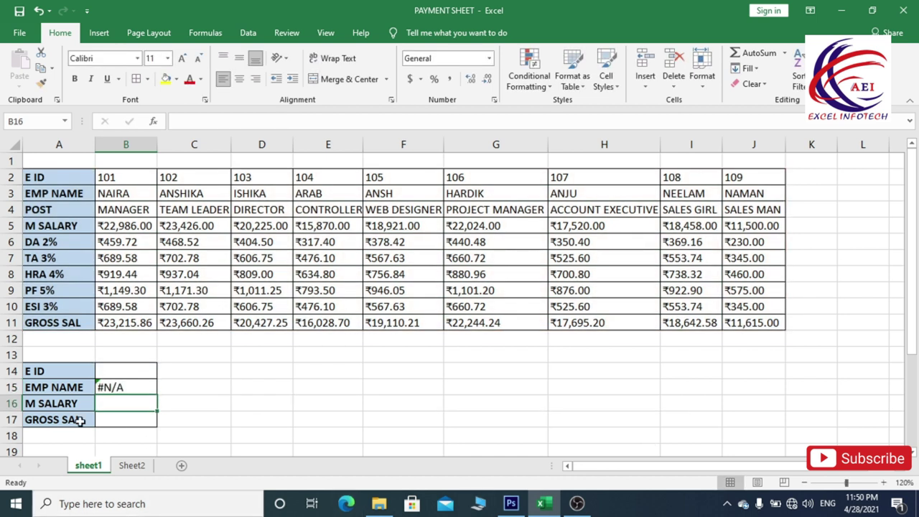
- Enter E ID 101 in B14 so the name lookup returns NAIRA
{"action": "left_click", "coordinate": [118, 389]}
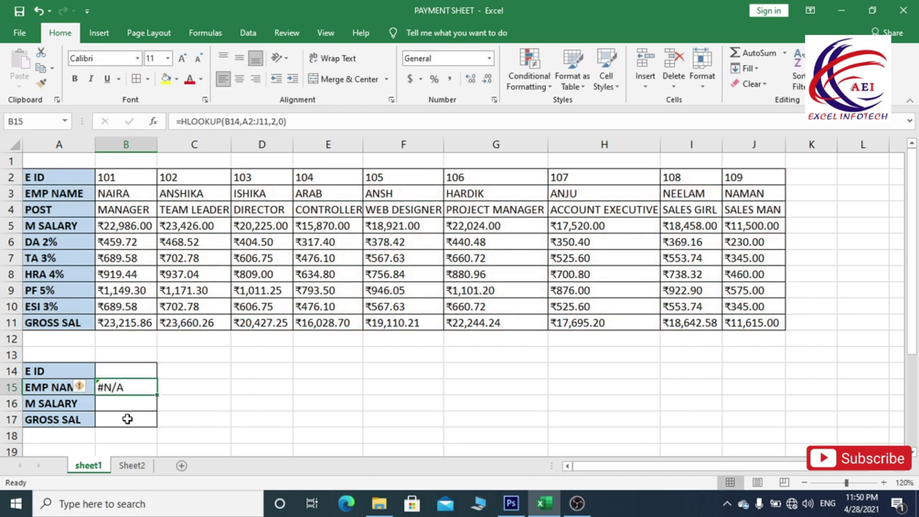
{"action": "left_click", "coordinate": [127, 376]}
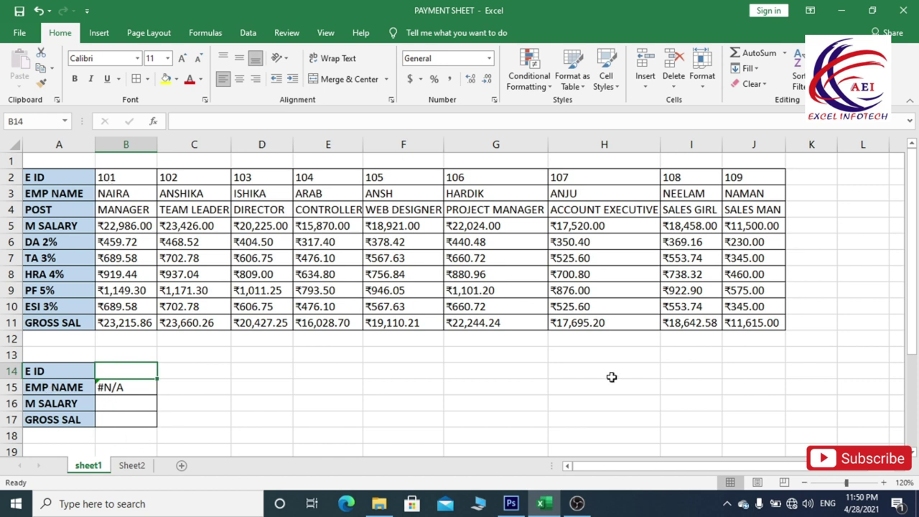
{"action": "type", "text": "101"}
{"action": "key", "text": "Return"}
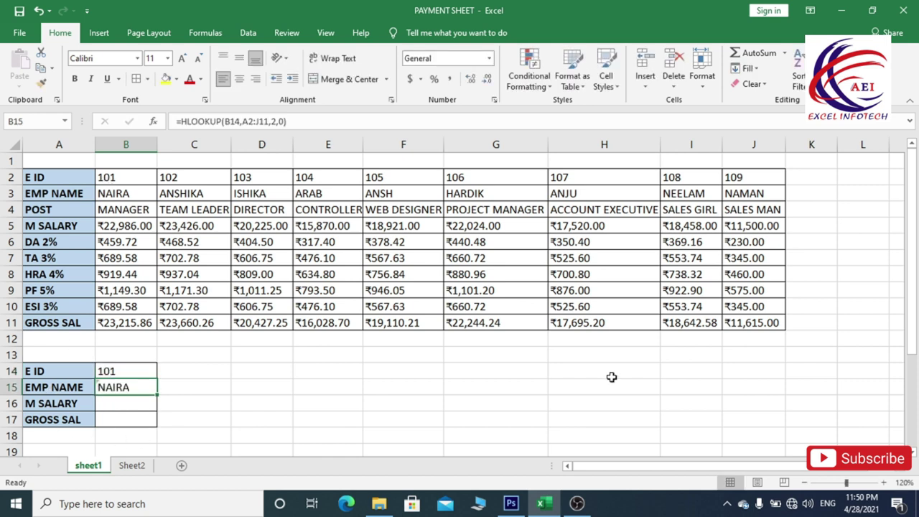
- Compare NAIRA with the table's name for ID 101, then start and cancel an entry in B16
{"action": "left_click", "coordinate": [109, 193]}
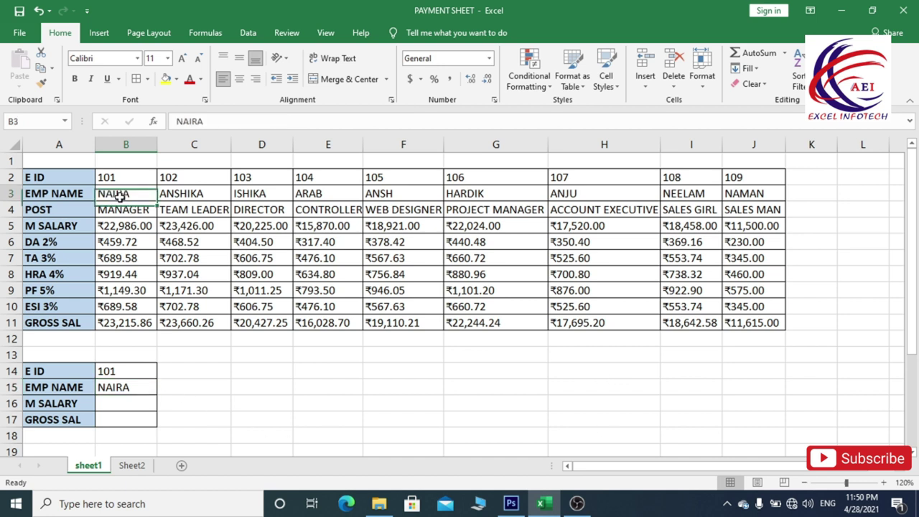
{"action": "left_click", "coordinate": [127, 388]}
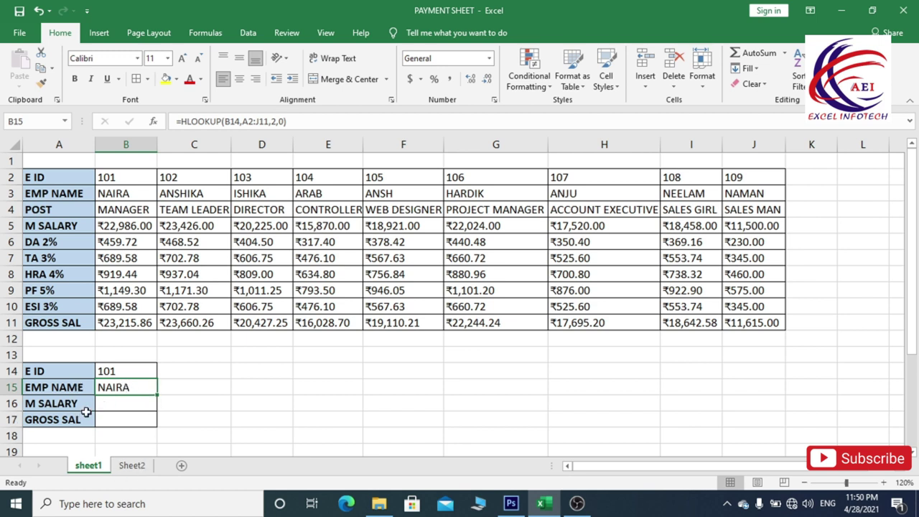
{"action": "left_click", "coordinate": [113, 404]}
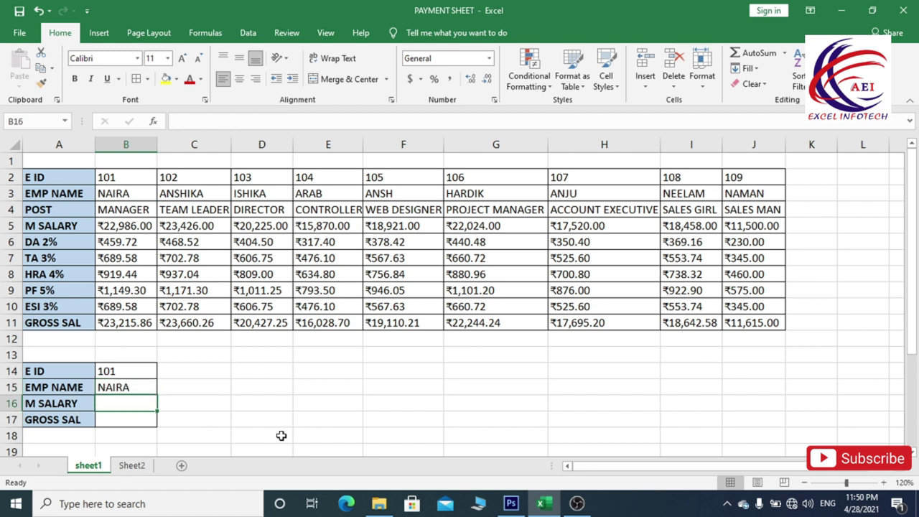
{"action": "type", "text": "="}
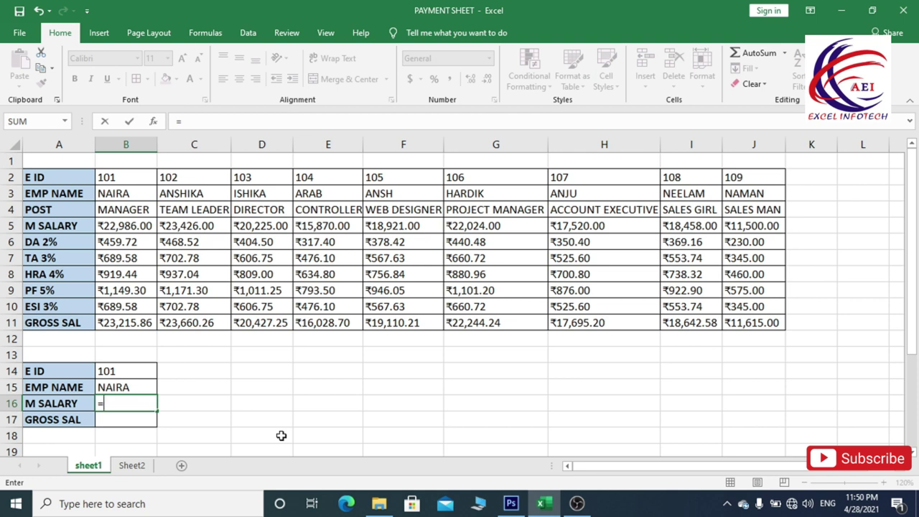
{"action": "key", "text": "Escape"}
- Rewrite B15 as =IFERROR(HLOOKUP(B14,A2:J11,2,0),"Not Match"), still returning NAIRA
{"action": "left_click", "coordinate": [122, 386]}
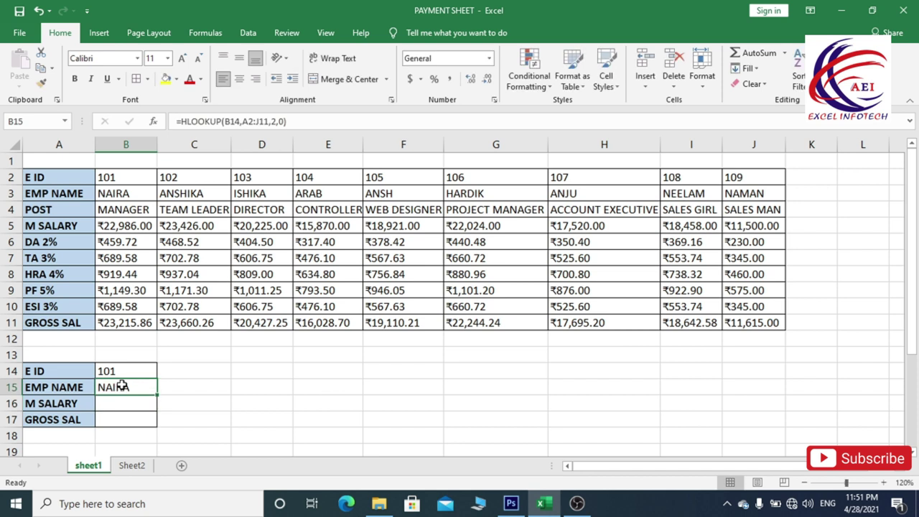
{"action": "double_click", "coordinate": [122, 386]}
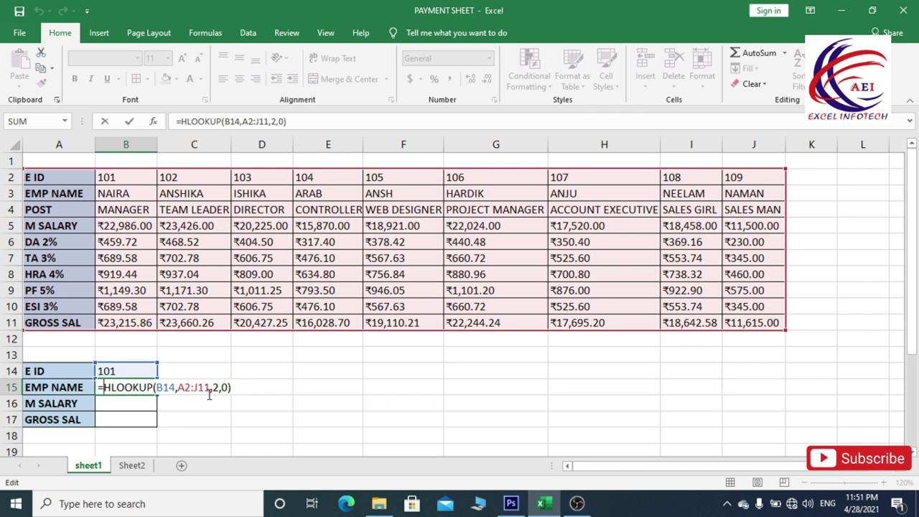
{"action": "type", "text": "if"}
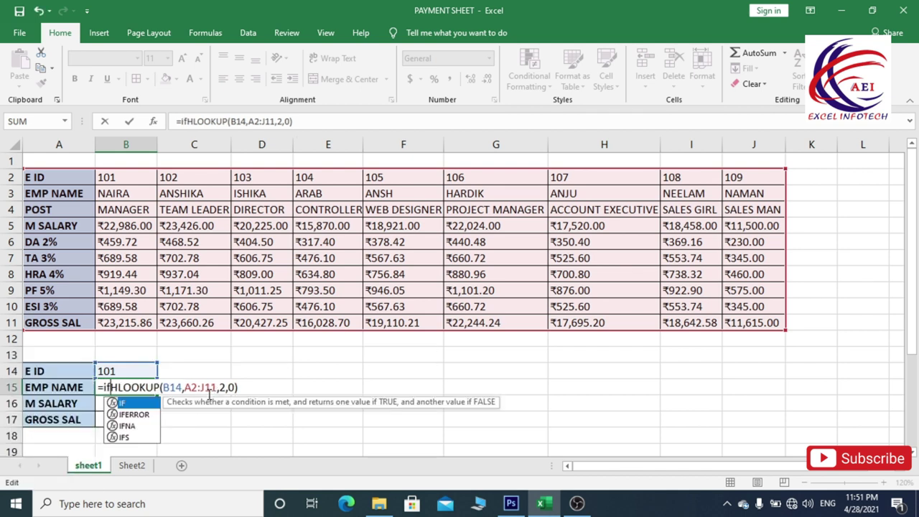
{"action": "key", "text": "Down"}
{"action": "key", "text": "Tab"}
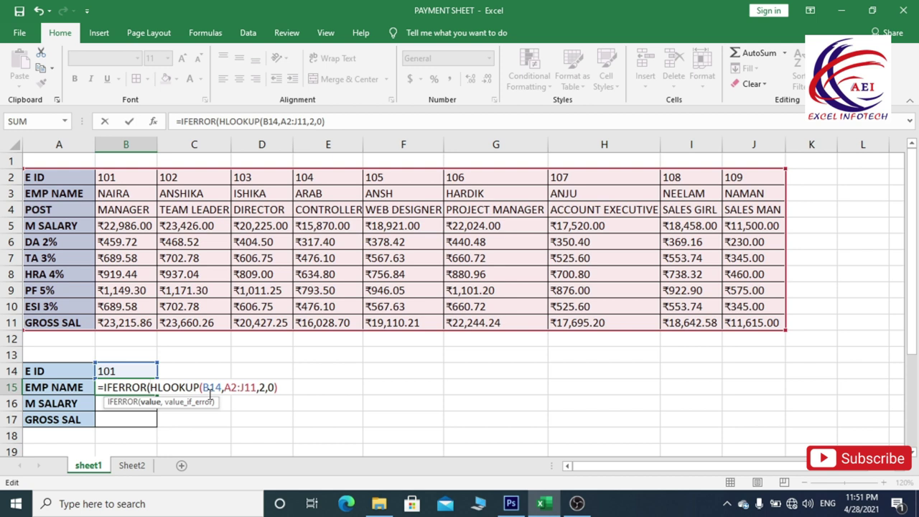
{"action": "left_click", "coordinate": [276, 389]}
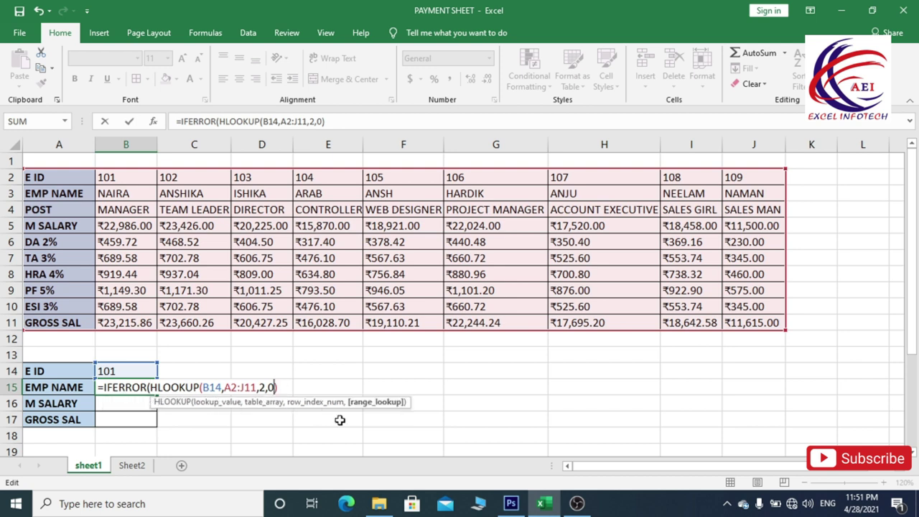
{"action": "left_click", "coordinate": [282, 391]}
{"action": "type", "text": ",\""}
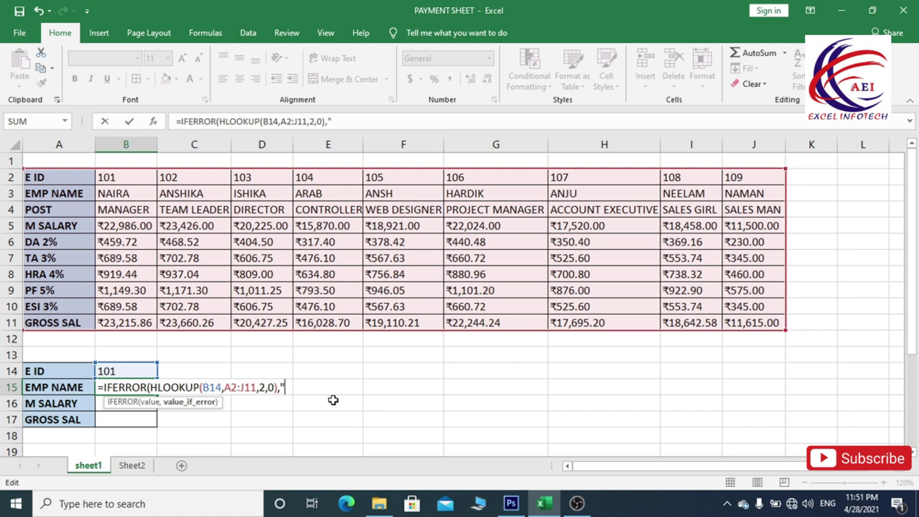
{"action": "type", "text": "Not Match\""}
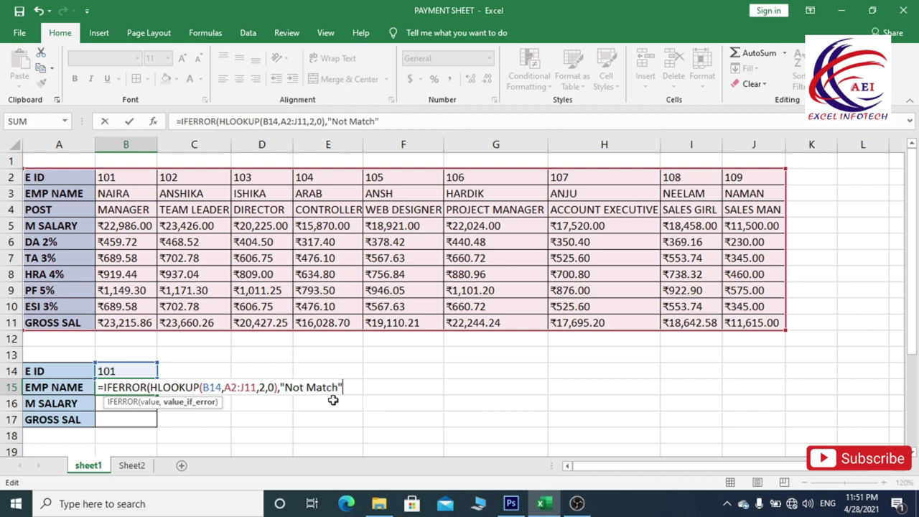
{"action": "type", "text": ")"}
{"action": "key", "text": "Return"}
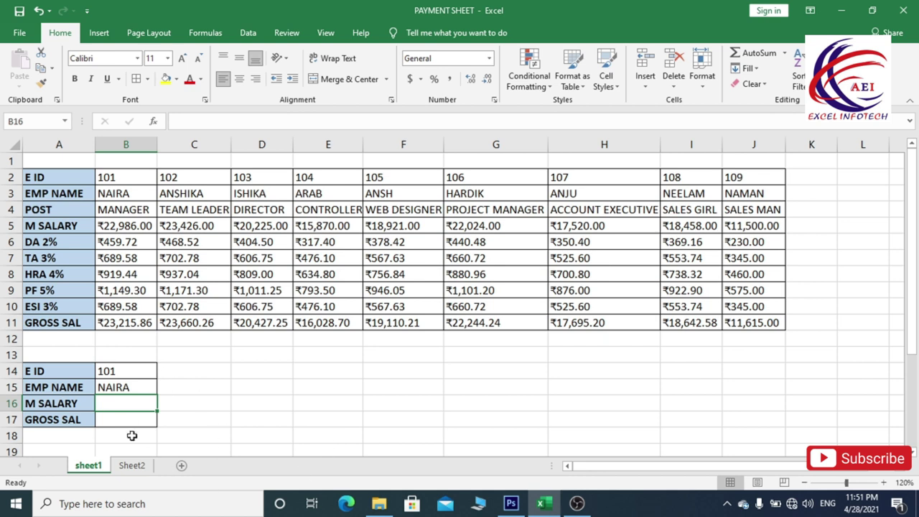
- Enter the unknown E ID 111 and confirm the name lookup shows Not Match
{"action": "left_click", "coordinate": [122, 388]}
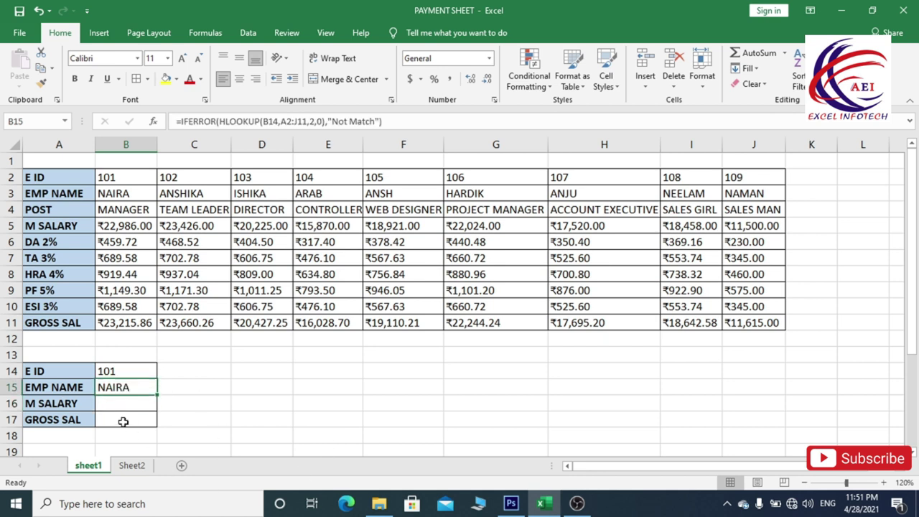
{"action": "left_click", "coordinate": [124, 372]}
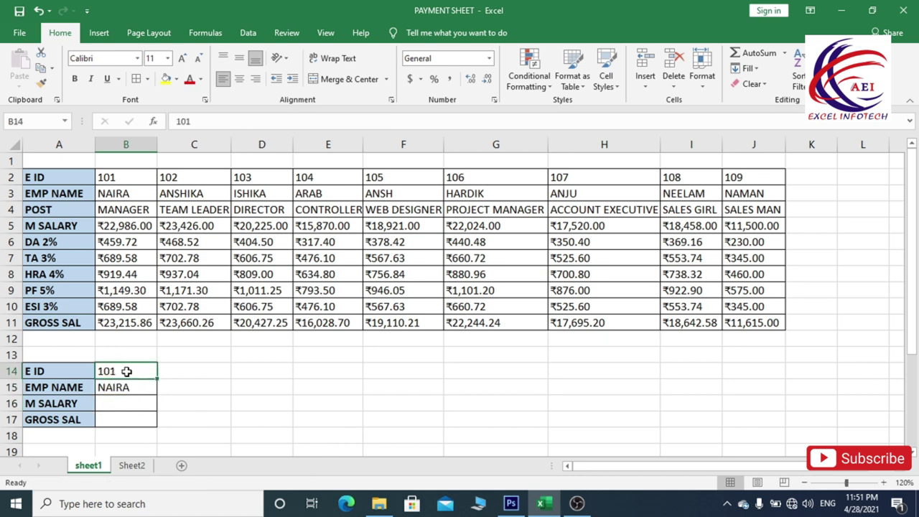
{"action": "type", "text": "1"}
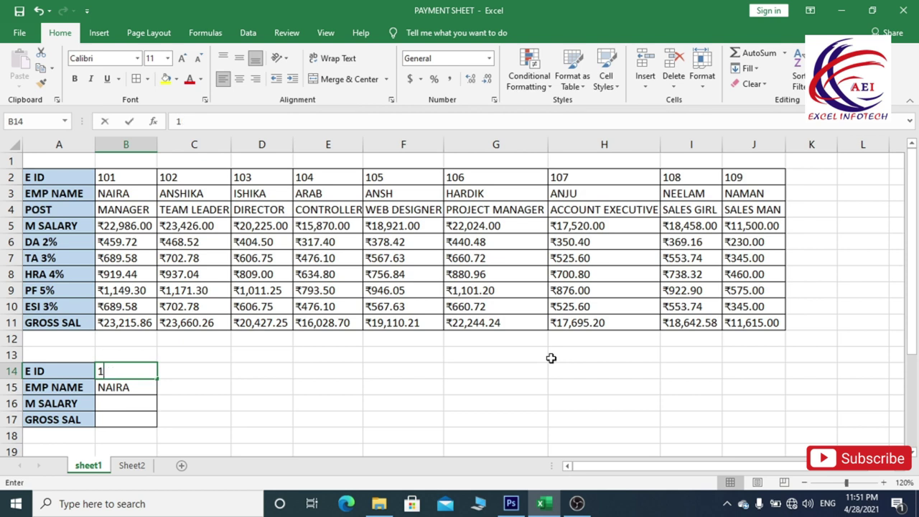
{"action": "type", "text": "11"}
{"action": "key", "text": "Return"}
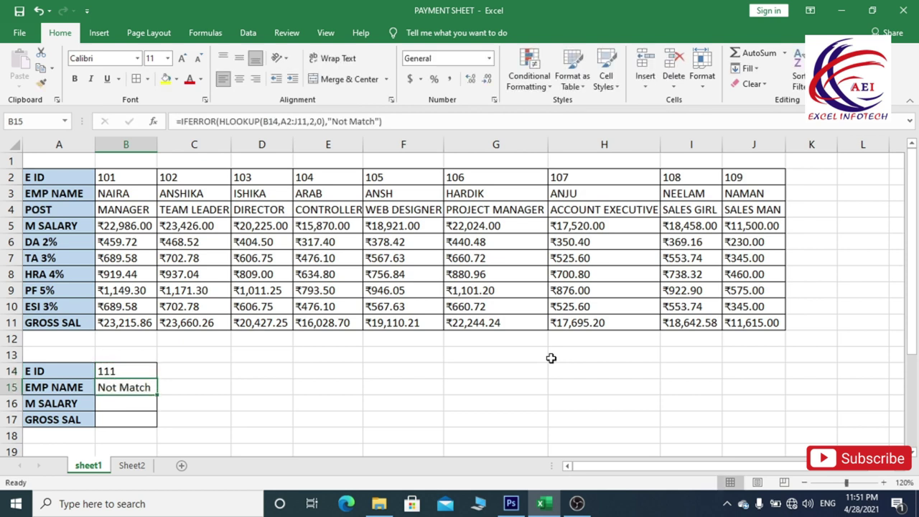
{"action": "left_click", "coordinate": [123, 402]}
{"action": "key", "text": "Return"}
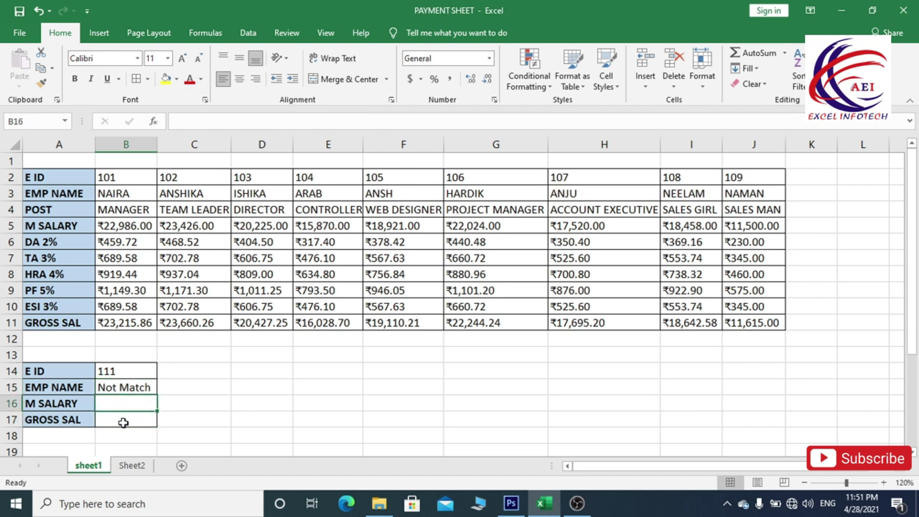
{"action": "left_click", "coordinate": [124, 404]}
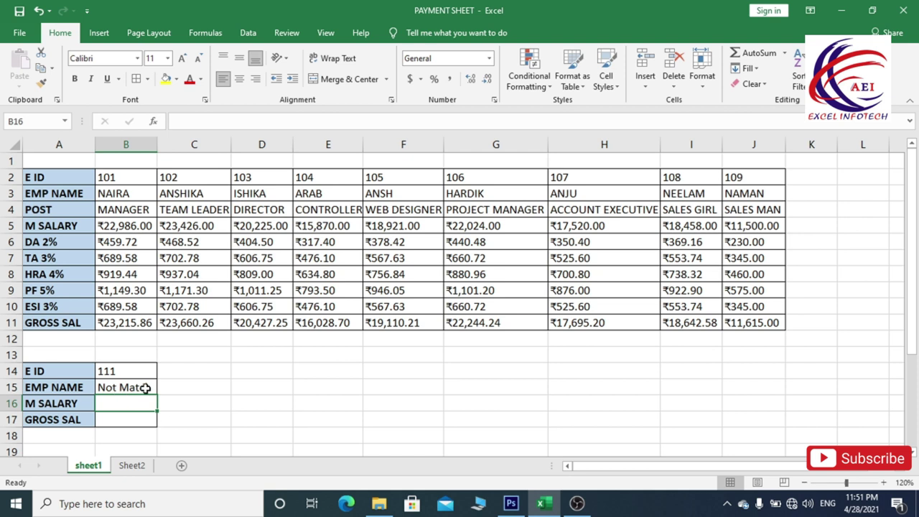
- Change the E ID to 105 so EMP NAME returns ANSH
{"action": "left_click", "coordinate": [123, 385]}
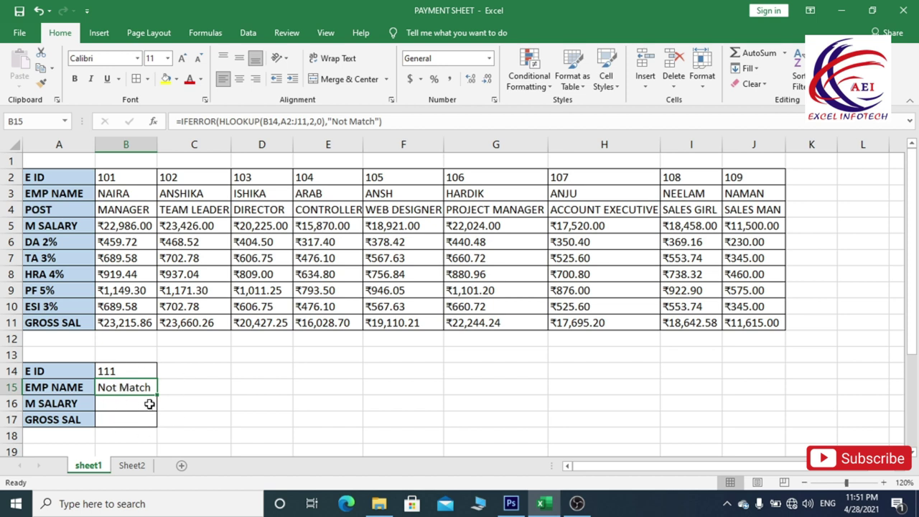
{"action": "left_click", "coordinate": [119, 372]}
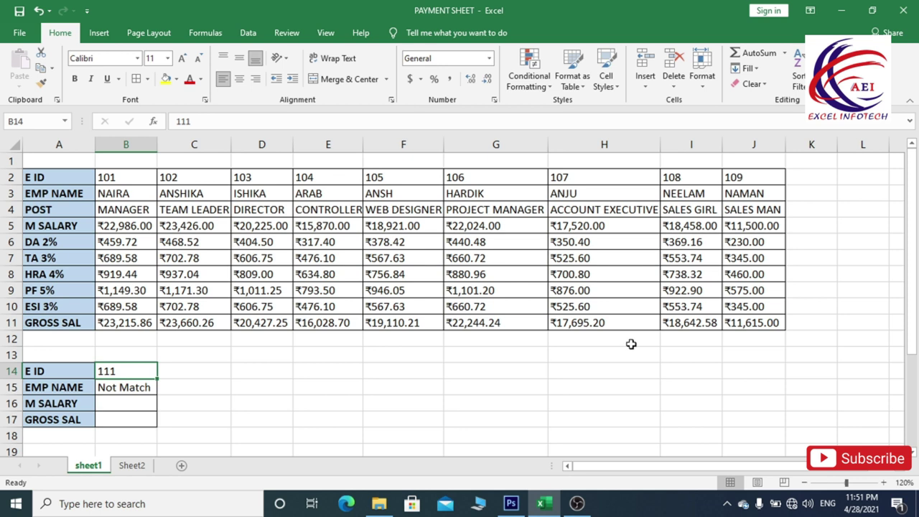
{"action": "type", "text": "105"}
{"action": "key", "text": "Return"}
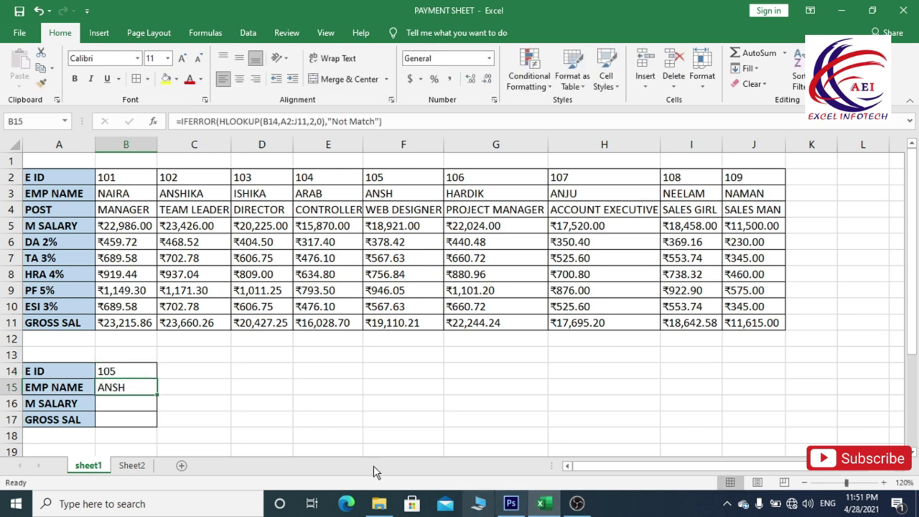
{"action": "left_click", "coordinate": [122, 408]}
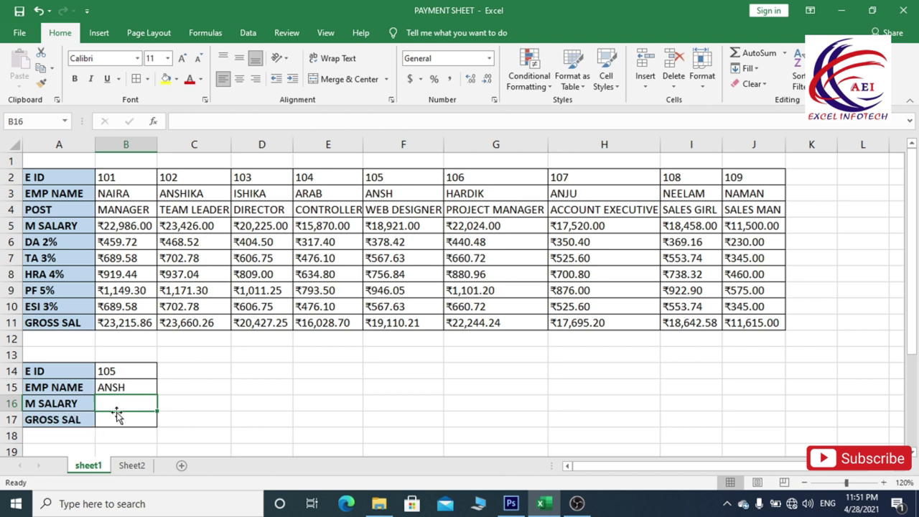
- Enter an IFERROR(HLOOKUP(B14,A2:J11,4,0)) salary lookup with a Not Match fallback in B16
{"action": "type", "text": "="}
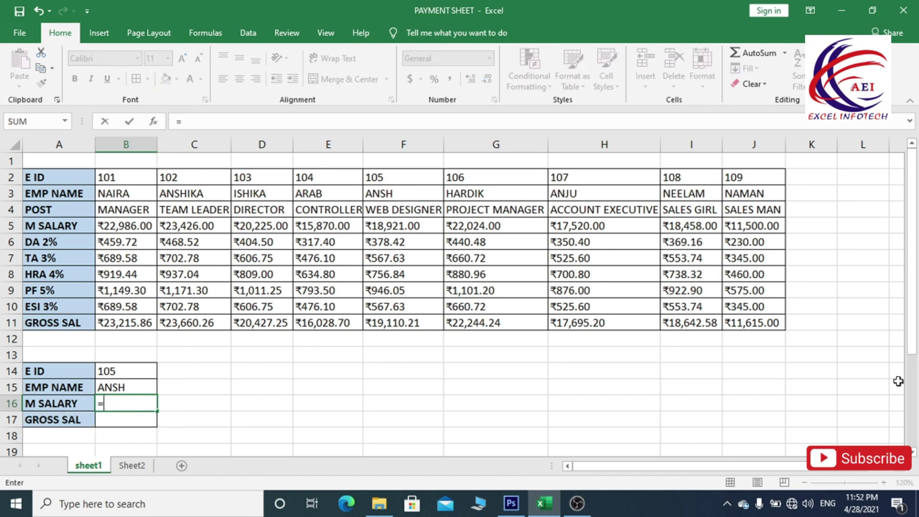
{"action": "type", "text": "h"}
{"action": "key", "text": "BackSpace"}
{"action": "type", "text": "i"}
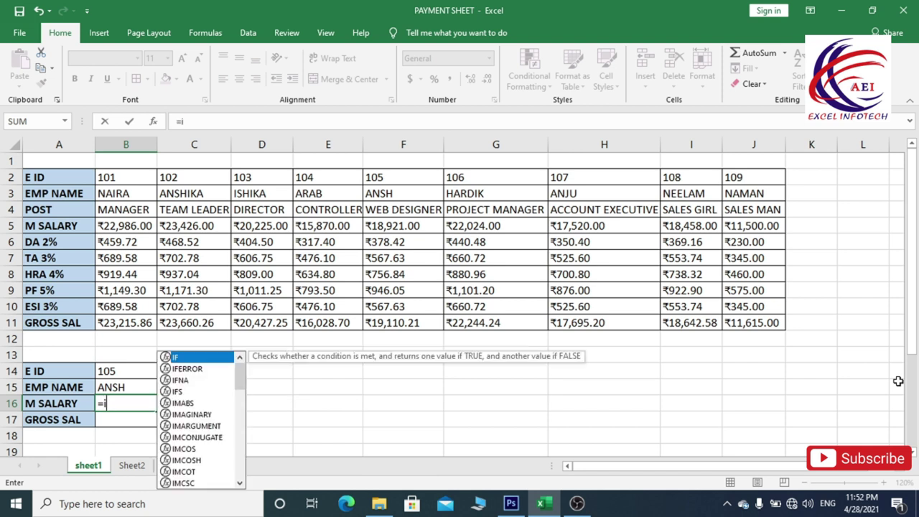
{"action": "type", "text": "f"}
{"action": "key", "text": "Down"}
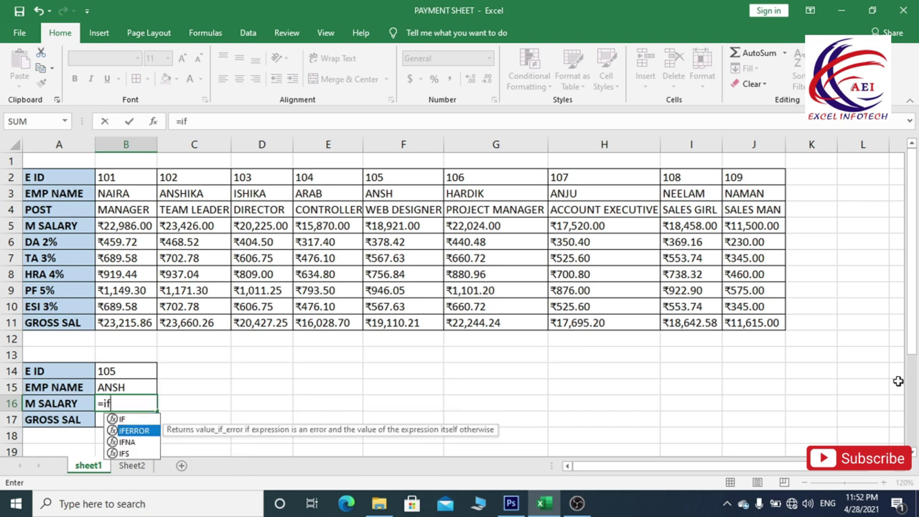
{"action": "key", "text": "Tab"}
{"action": "type", "text": "hl"}
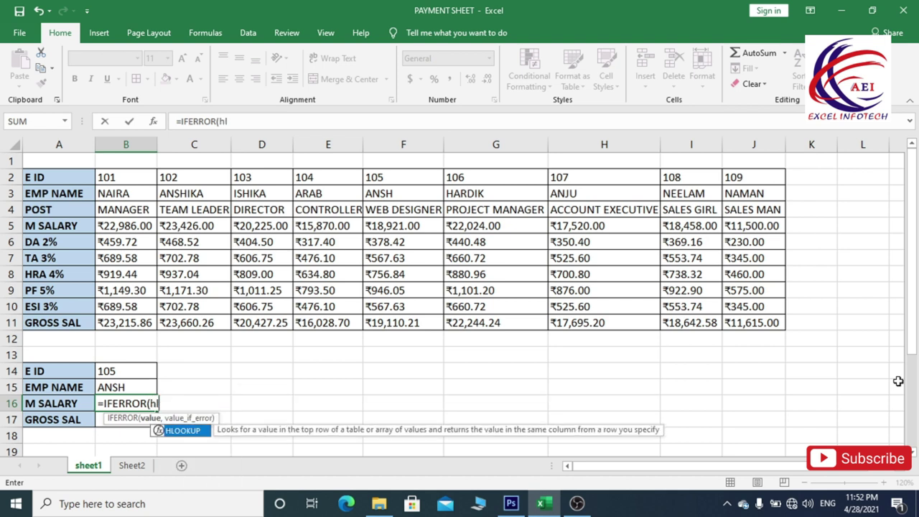
{"action": "key", "text": "Tab"}
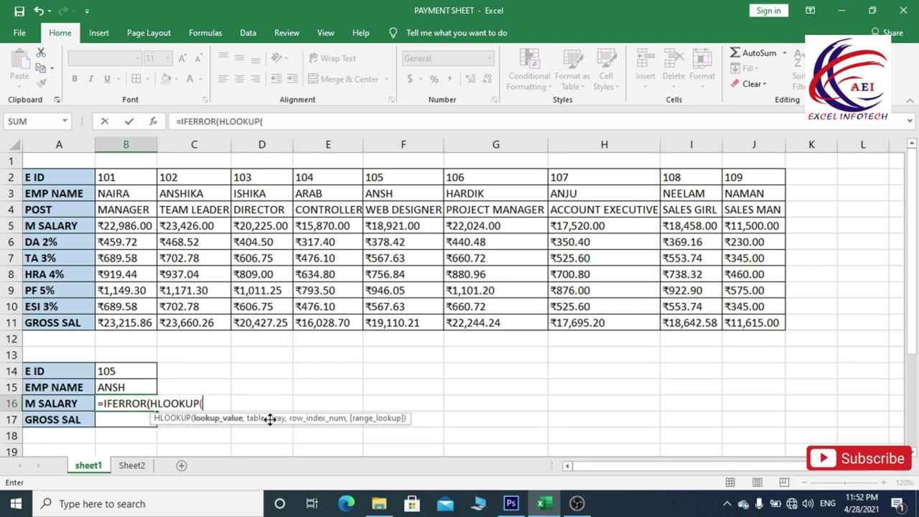
{"action": "left_click", "coordinate": [112, 372]}
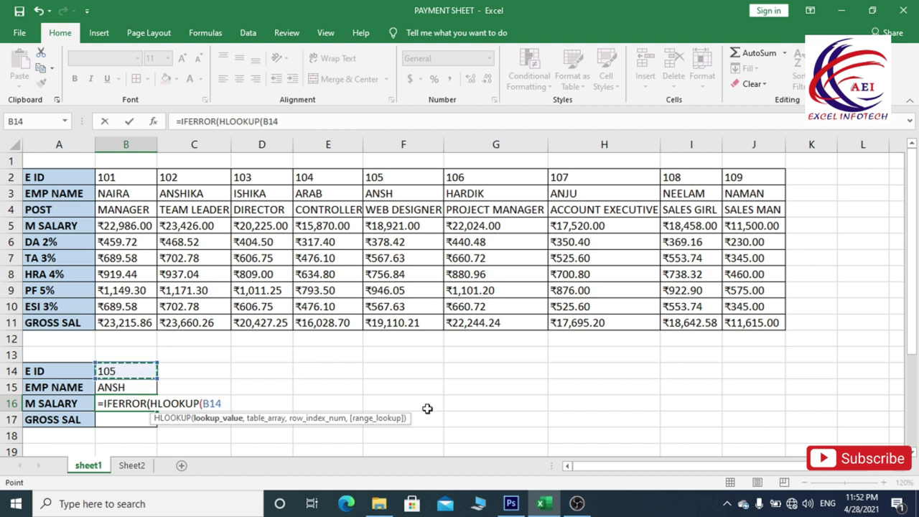
{"action": "type", "text": ","}
{"action": "left_click_drag", "start_coordinate": [32, 178], "coordinate": [762, 323]}
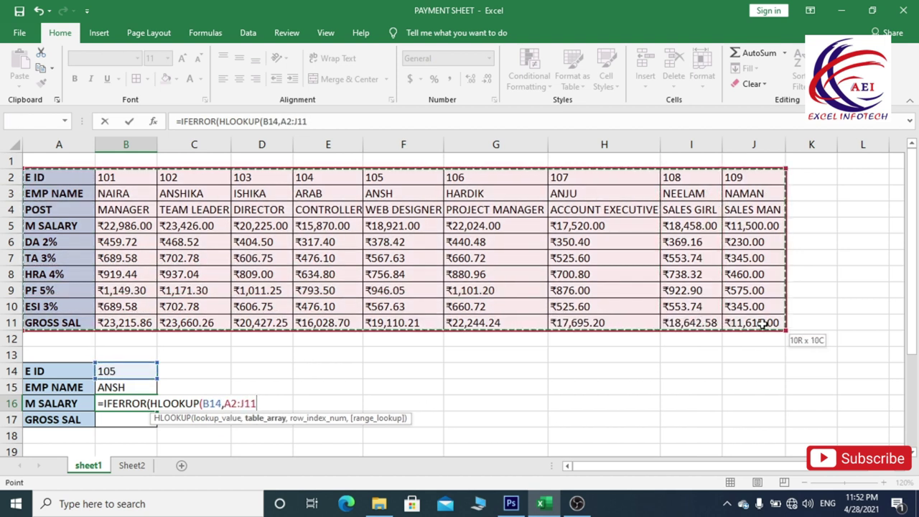
{"action": "type", "text": ","}
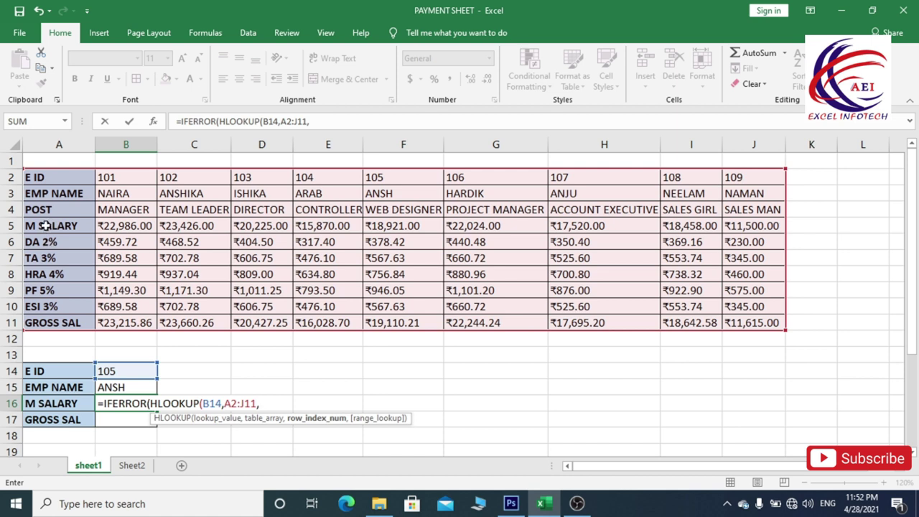
{"action": "type", "text": "4"}
{"action": "type", "text": ","}
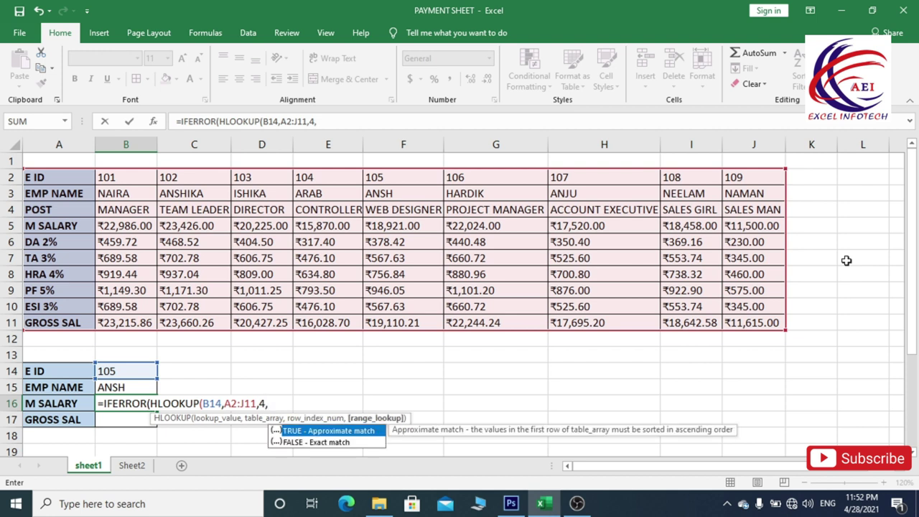
{"action": "type", "text": "0"}
{"action": "type", "text": "),"}
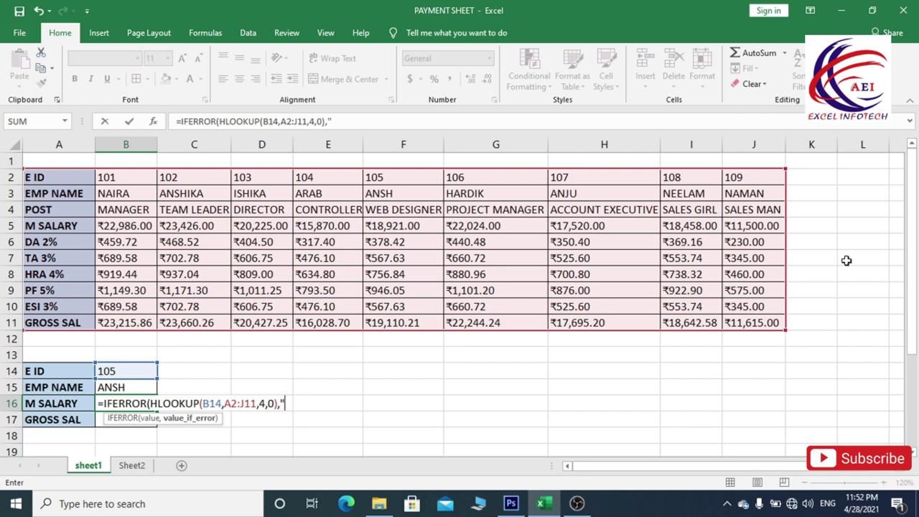
{"action": "type", "text": "Not Match"}
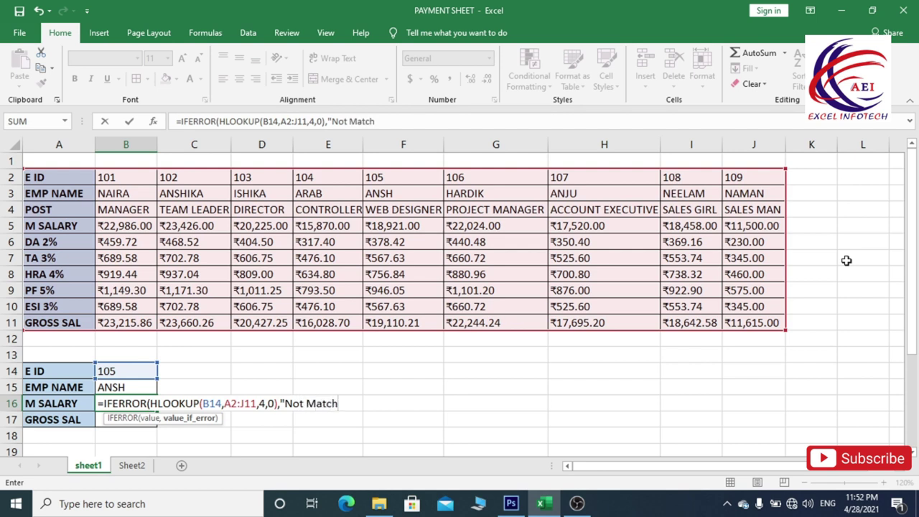
{"action": "type", "text": ")"}
{"action": "key", "text": "Return"}
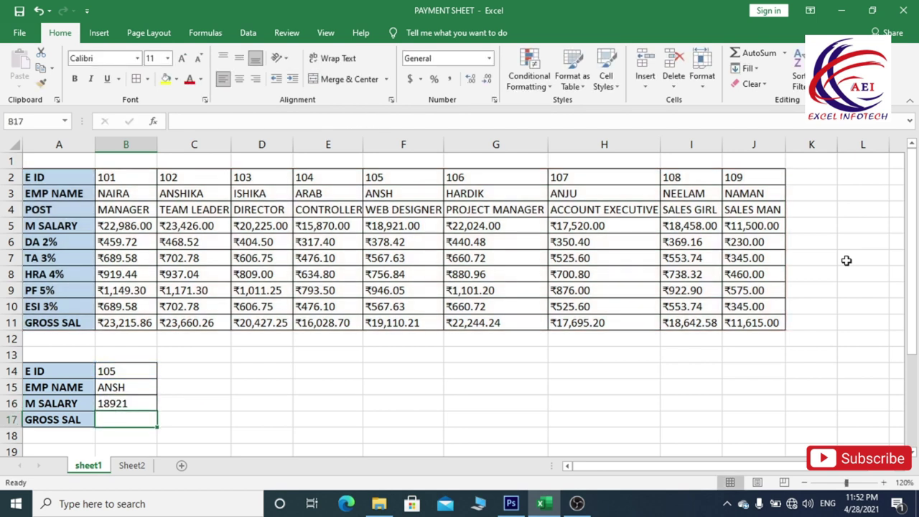
- Verify that B16's 18921 matches ANSH's salary in the employee table
{"action": "left_click", "coordinate": [113, 393]}
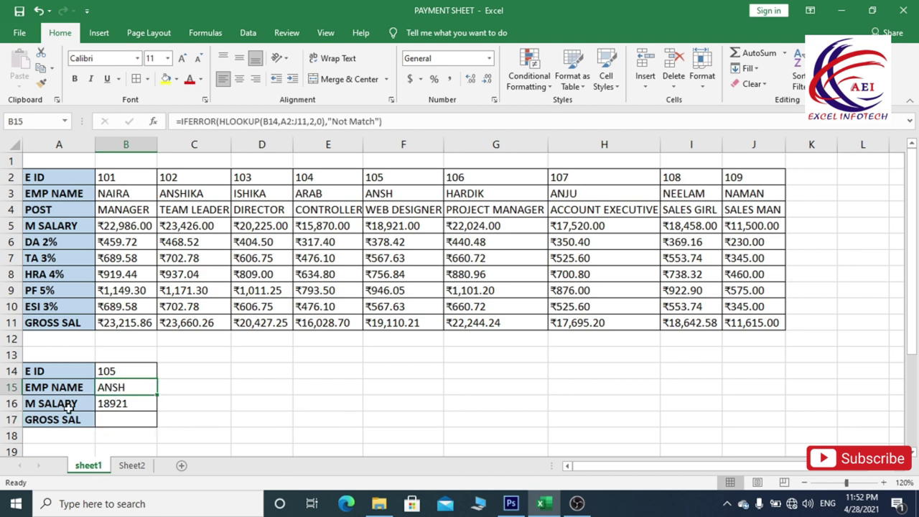
{"action": "left_click", "coordinate": [109, 404]}
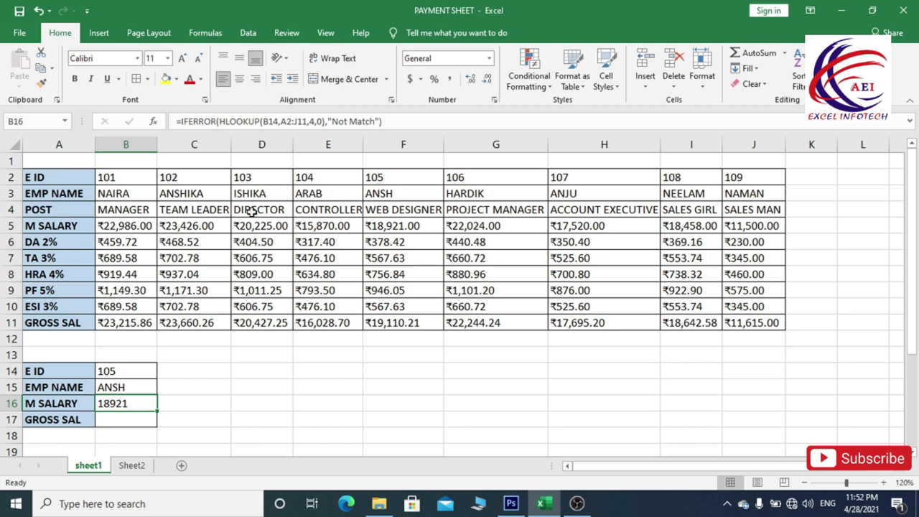
{"action": "left_click", "coordinate": [391, 194]}
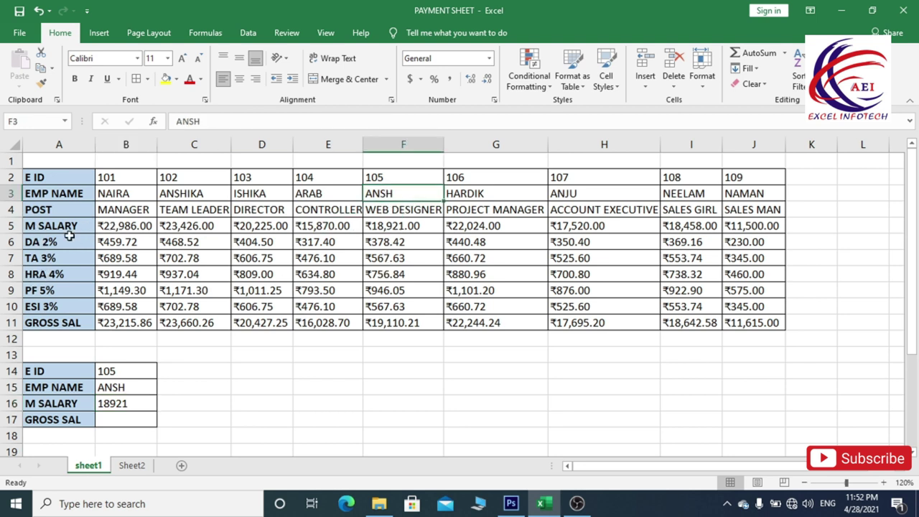
{"action": "left_click", "coordinate": [374, 228]}
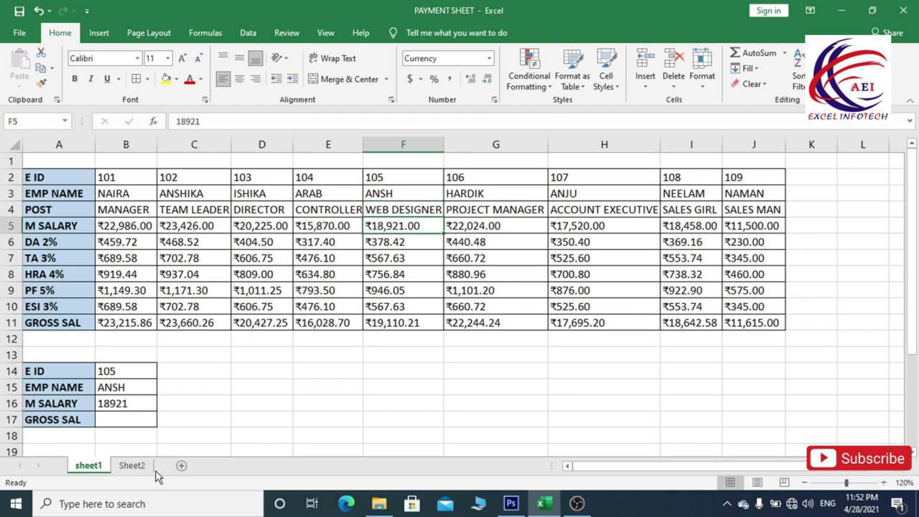
{"action": "left_click", "coordinate": [119, 403]}
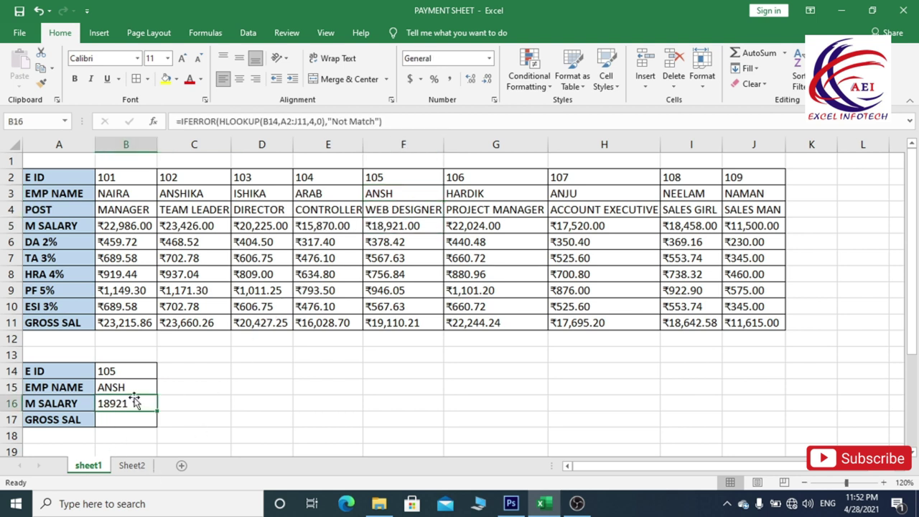
{"action": "left_click", "coordinate": [125, 421]}
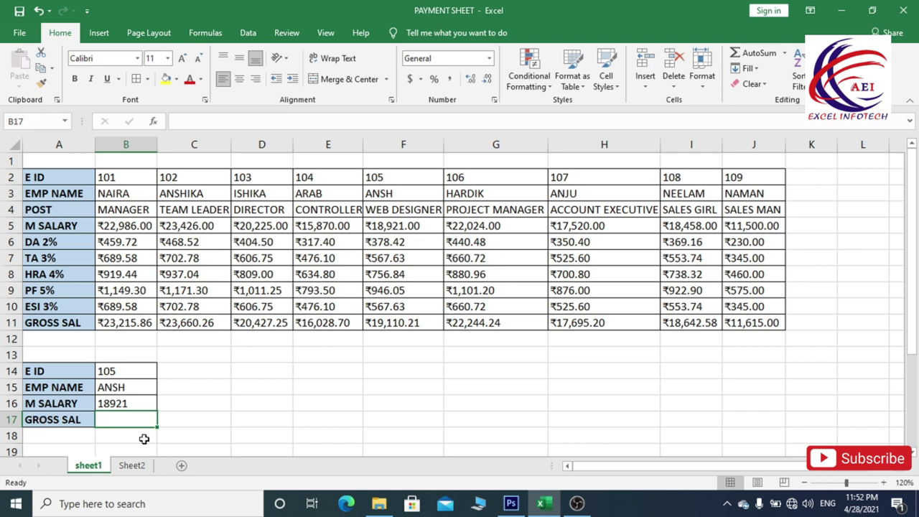
- Start B17's IFERROR(HLOOKUP(B14,A2:J11, formula, selecting the table with Ctrl+Shift+arrows
{"action": "type", "text": "=i"}
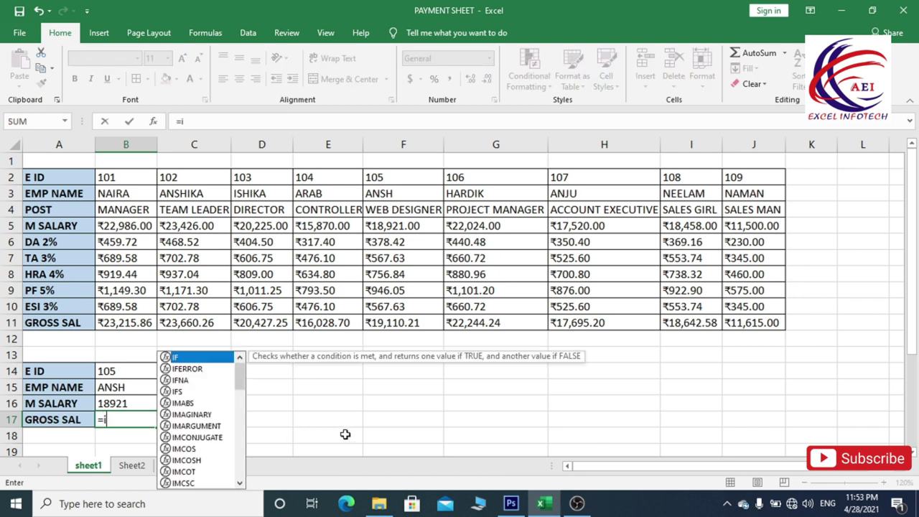
{"action": "type", "text": "f"}
{"action": "key", "text": "Down"}
{"action": "key", "text": "Tab"}
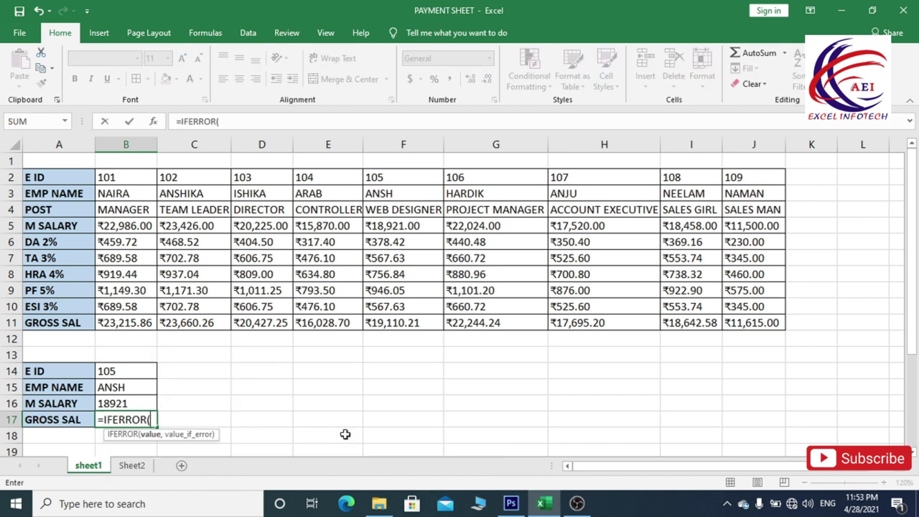
{"action": "type", "text": "hl"}
{"action": "key", "text": "Tab"}
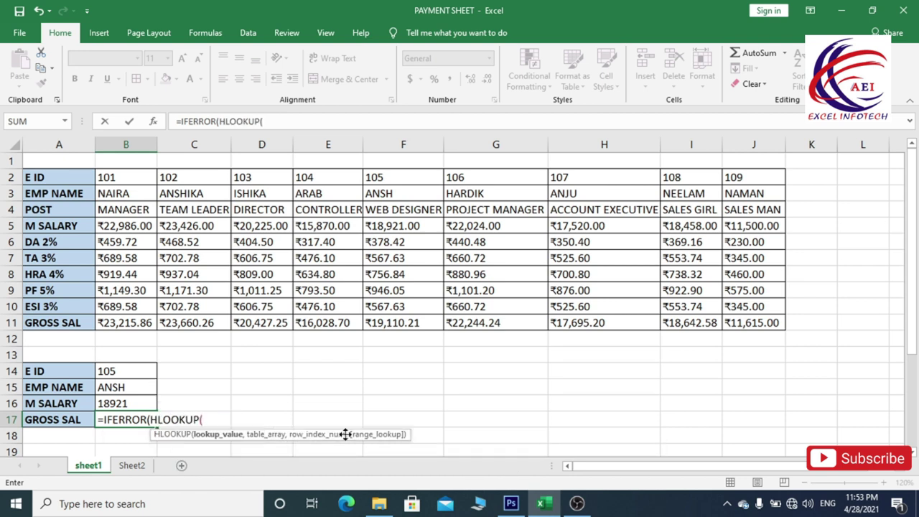
{"action": "left_click", "coordinate": [116, 371]}
{"action": "type", "text": ","}
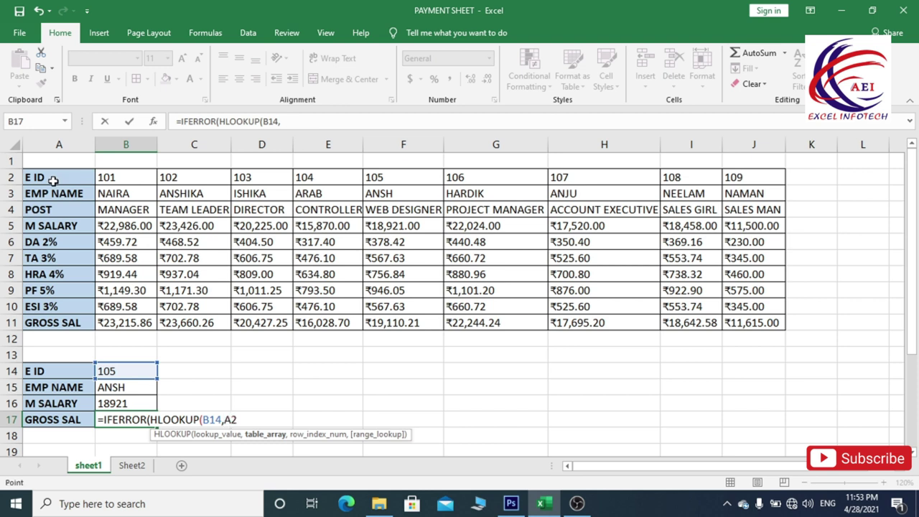
{"action": "left_click", "coordinate": [53, 181]}
{"action": "key", "text": "ctrl+shift+Down"}
{"action": "key", "text": "ctrl+shift+Right"}
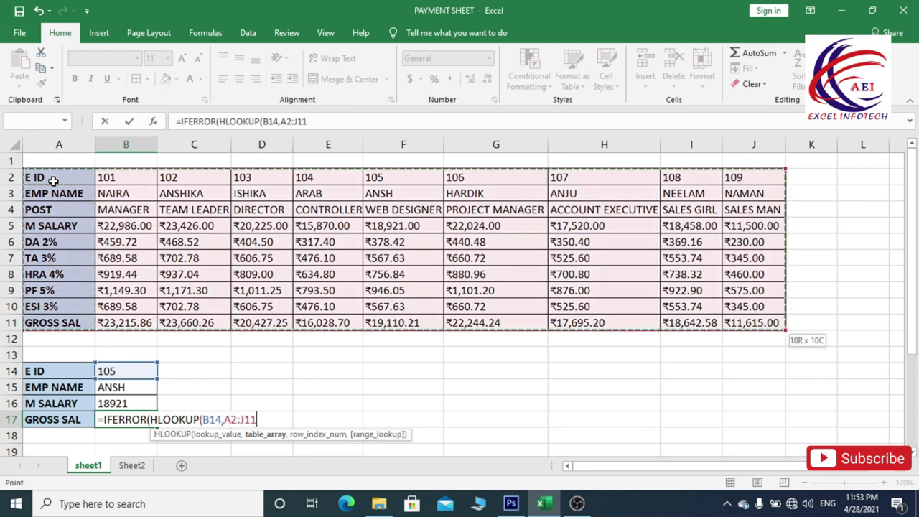
{"action": "type", "text": ","}
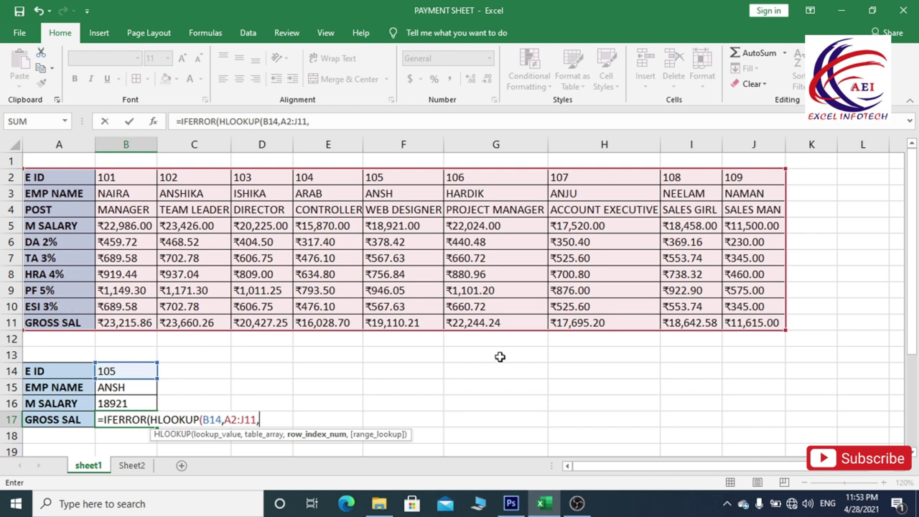
- Finish it with row 10, exact match and "Not Match", returning 19110.21
{"action": "type", "text": "10,0"}
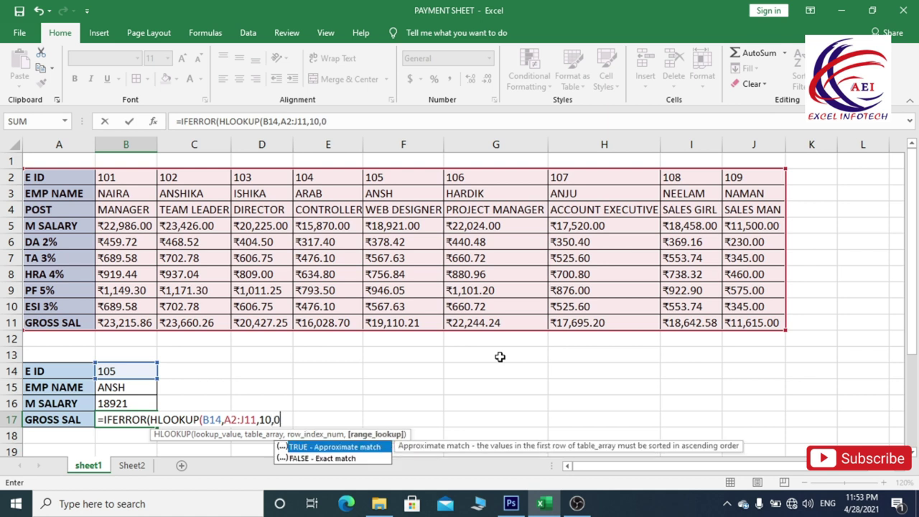
{"action": "type", "text": "),\""}
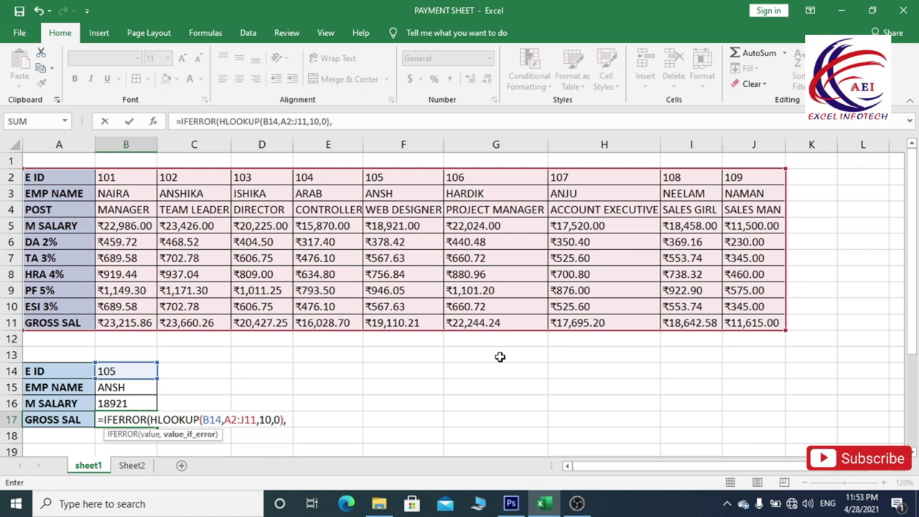
{"action": "type", "text": "M"}
{"action": "key", "text": "BackSpace"}
{"action": "type", "text": "Not Match"}
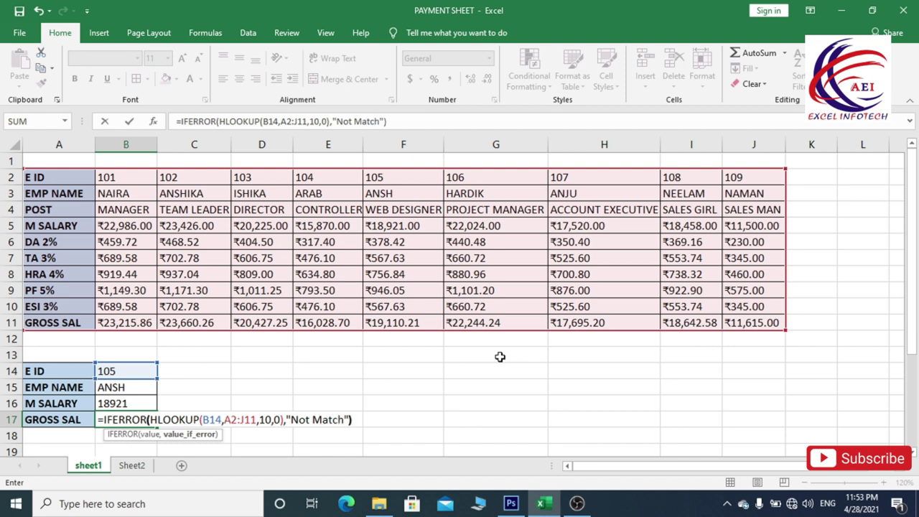
{"action": "key", "text": "Return"}
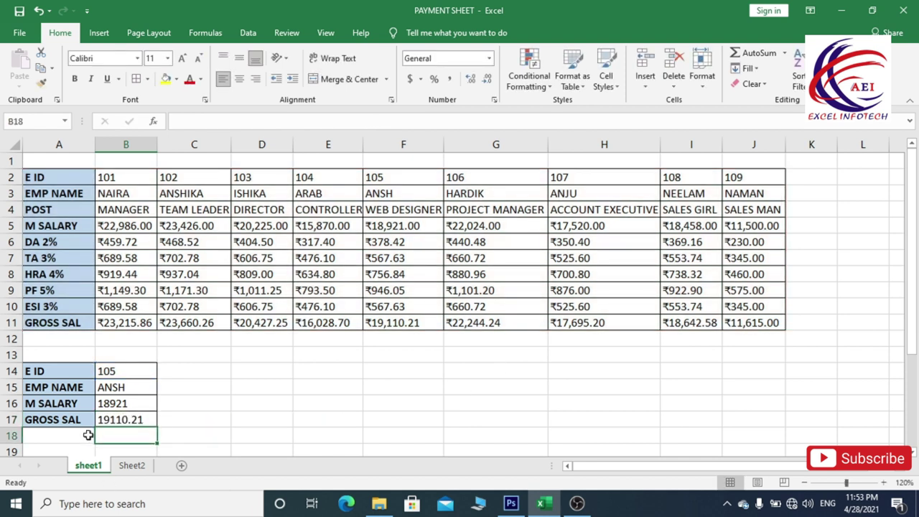
- Change the E ID in B14 to 107
{"action": "left_click_drag", "start_coordinate": [108, 388], "coordinate": [111, 424]}
{"action": "left_click", "coordinate": [165, 435]}
{"action": "left_click", "coordinate": [114, 376]}
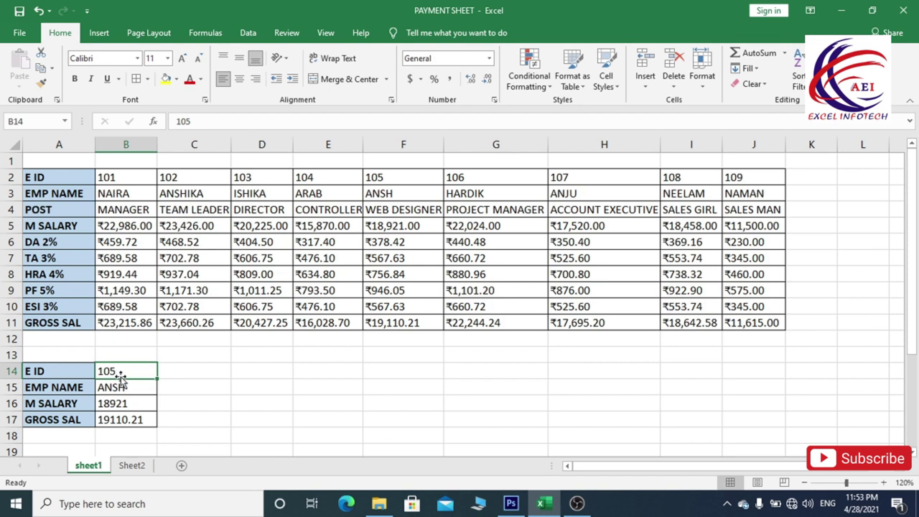
{"action": "type", "text": "107"}
{"action": "key", "text": "Return"}
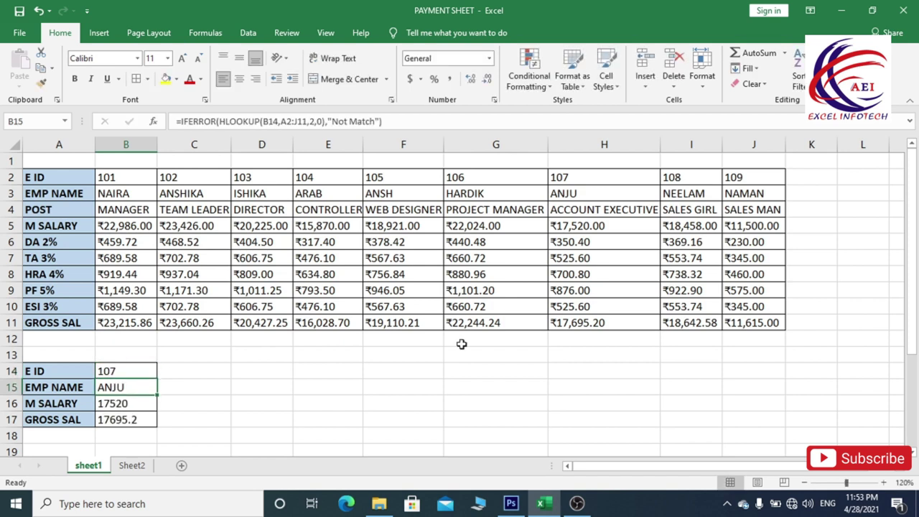
- Check ANJU's salary 17520 and gross 17695.2 against the employee table
{"action": "left_click", "coordinate": [124, 406]}
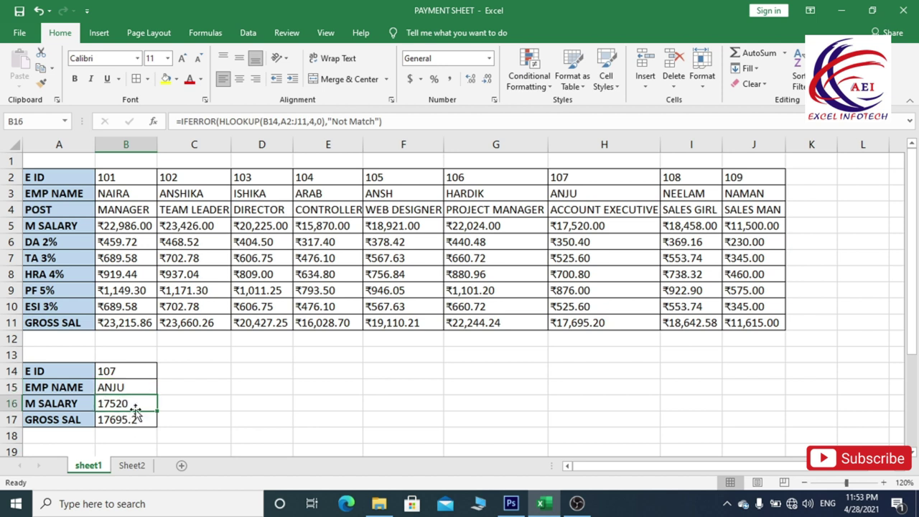
{"action": "left_click", "coordinate": [577, 225]}
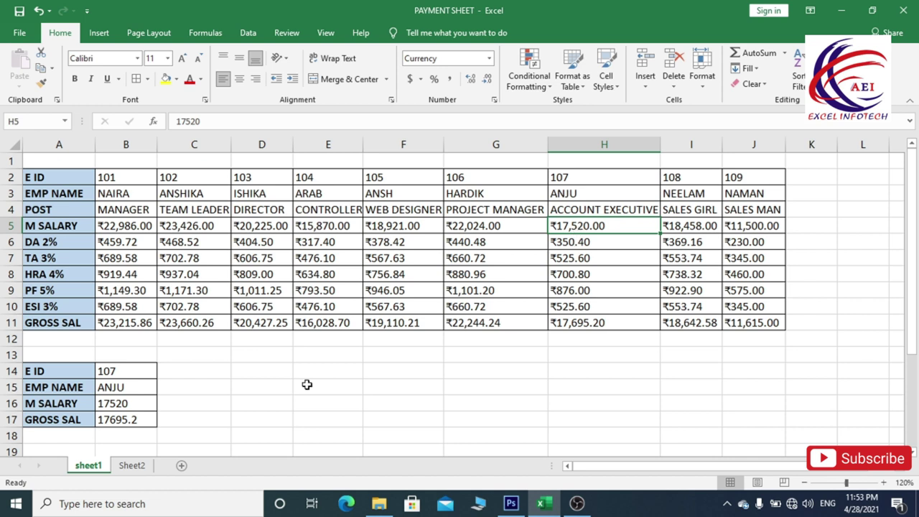
{"action": "left_click", "coordinate": [121, 421]}
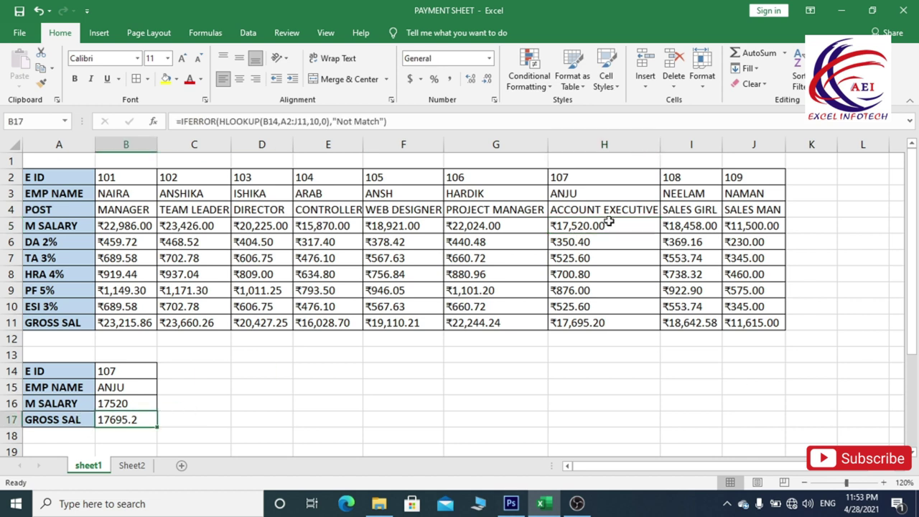
{"action": "left_click", "coordinate": [576, 324]}
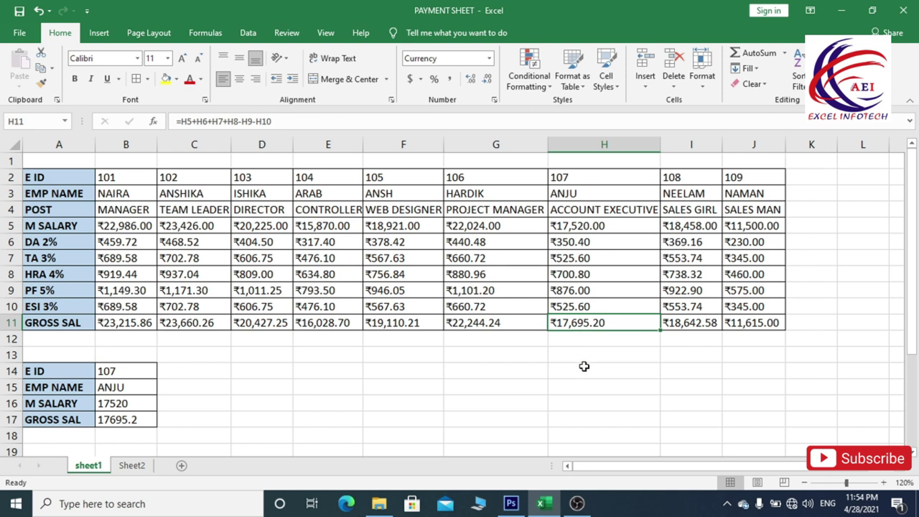
{"action": "left_click", "coordinate": [133, 420]}
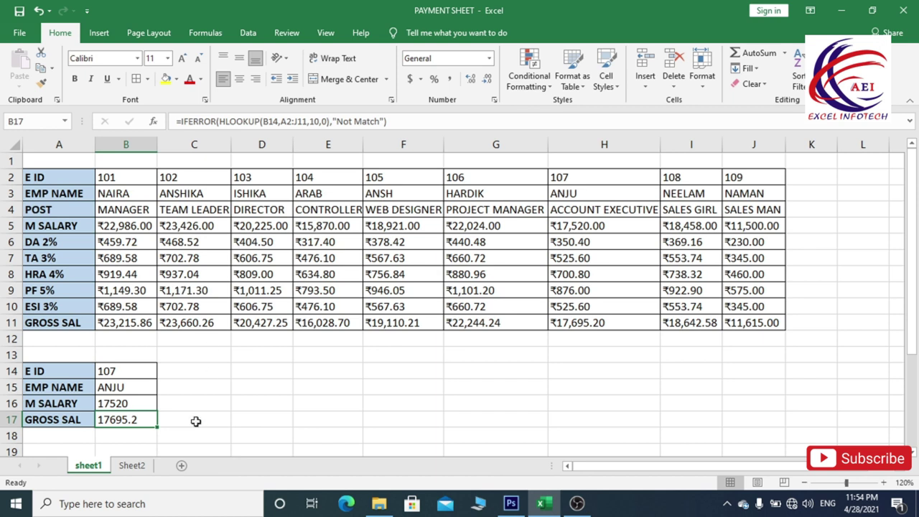
- On Sheet2, left-align the E ID to GROSS SAL labels and compare the form with sheet1's table
{"action": "left_click", "coordinate": [133, 466]}
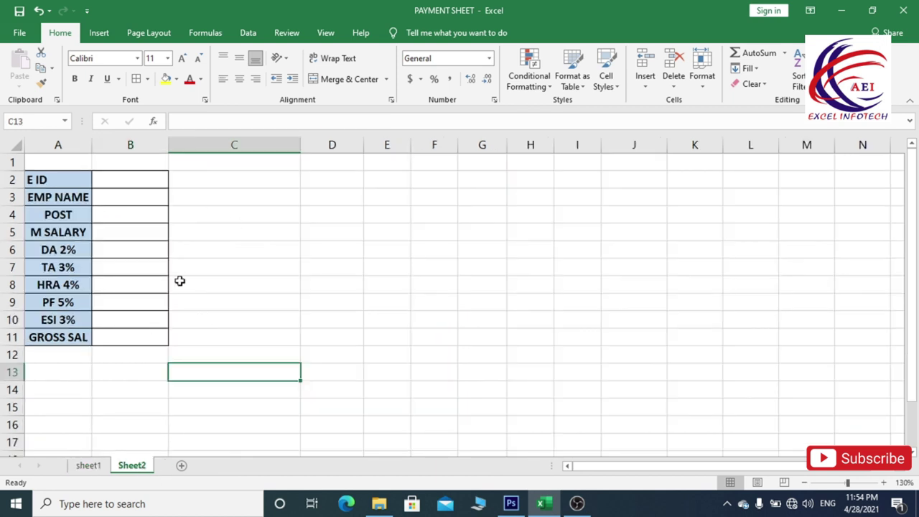
{"action": "left_click_drag", "start_coordinate": [62, 182], "coordinate": [64, 336]}
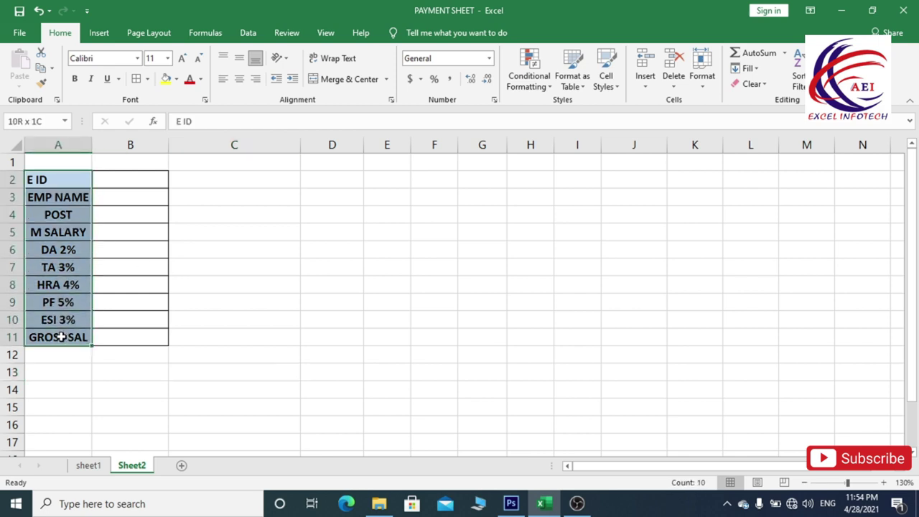
{"action": "left_click", "coordinate": [223, 79]}
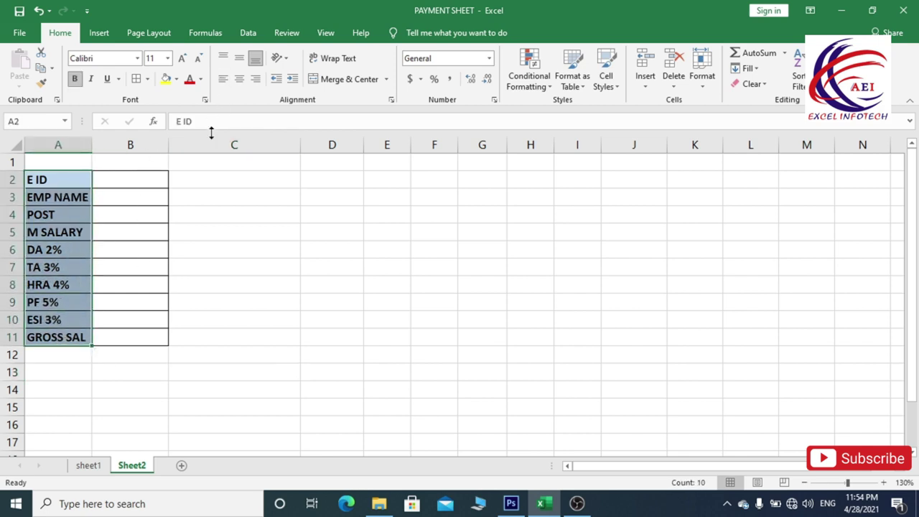
{"action": "left_click", "coordinate": [87, 465]}
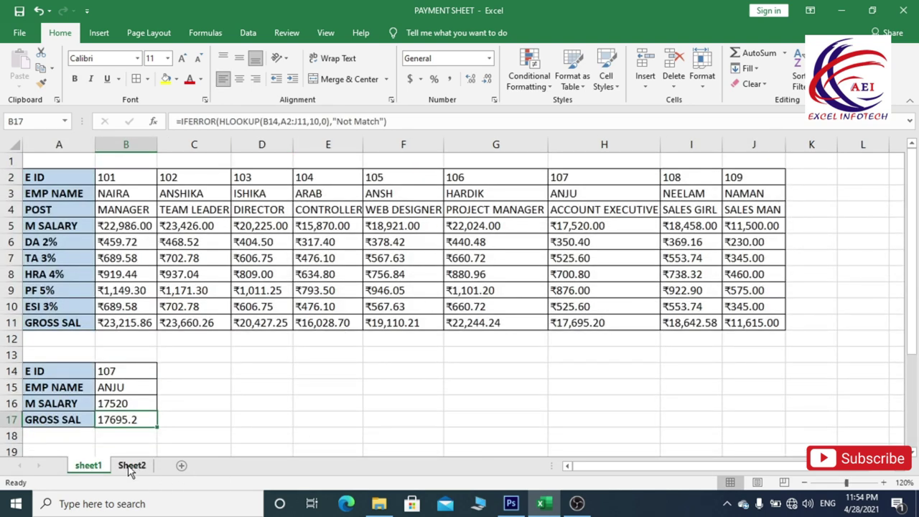
{"action": "left_click", "coordinate": [132, 466]}
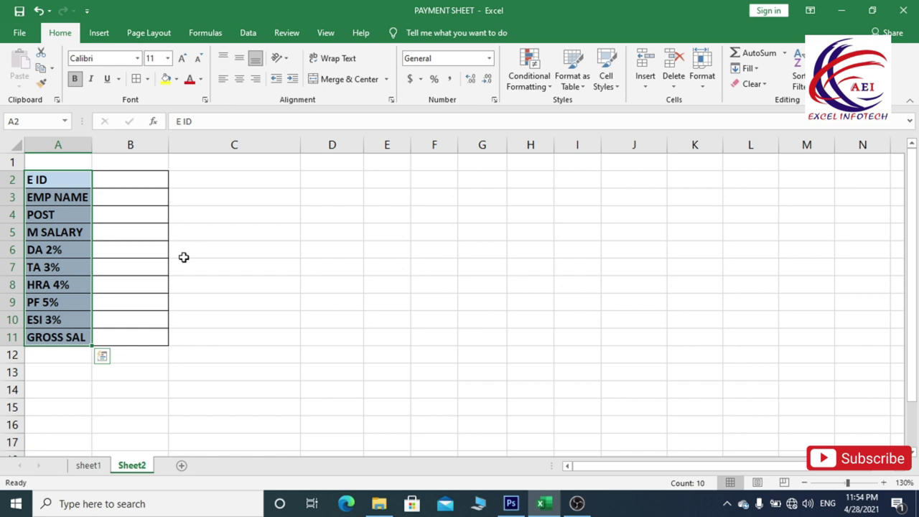
{"action": "left_click", "coordinate": [87, 466]}
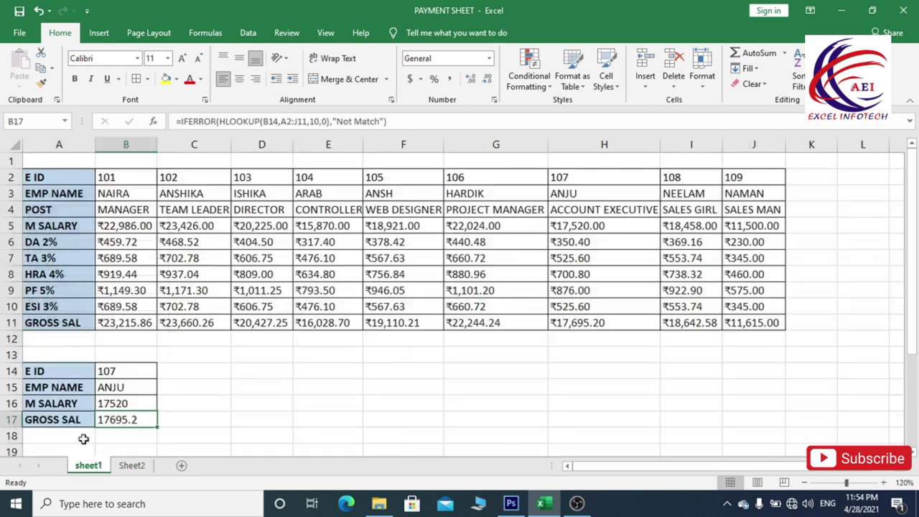
{"action": "left_click", "coordinate": [132, 466]}
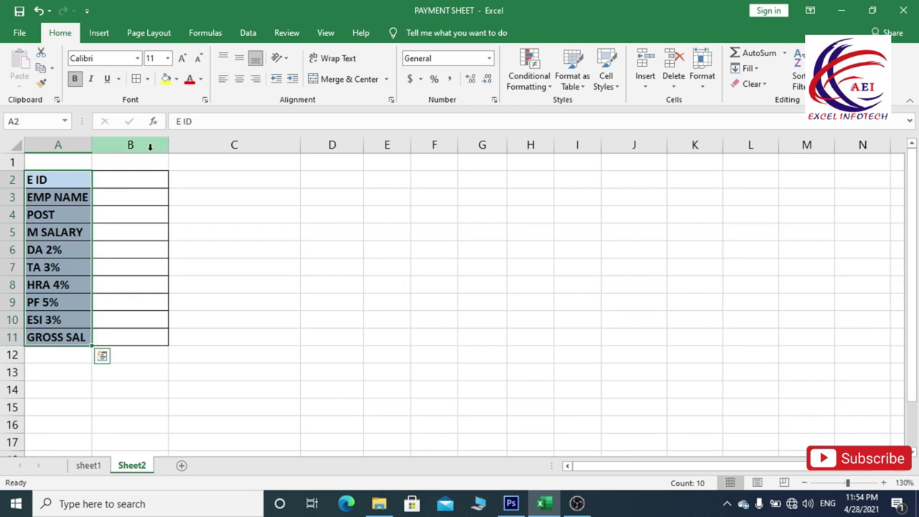
{"action": "left_click", "coordinate": [130, 188]}
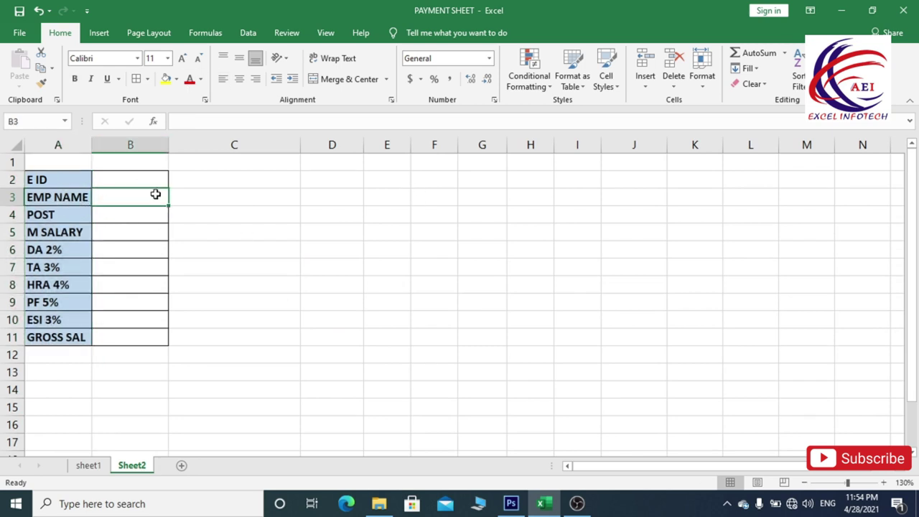
- In B3, start the formula =IFERROR(HLOOKUP(B2, using the E ID in B2 as the lookup value
{"action": "type", "text": "="}
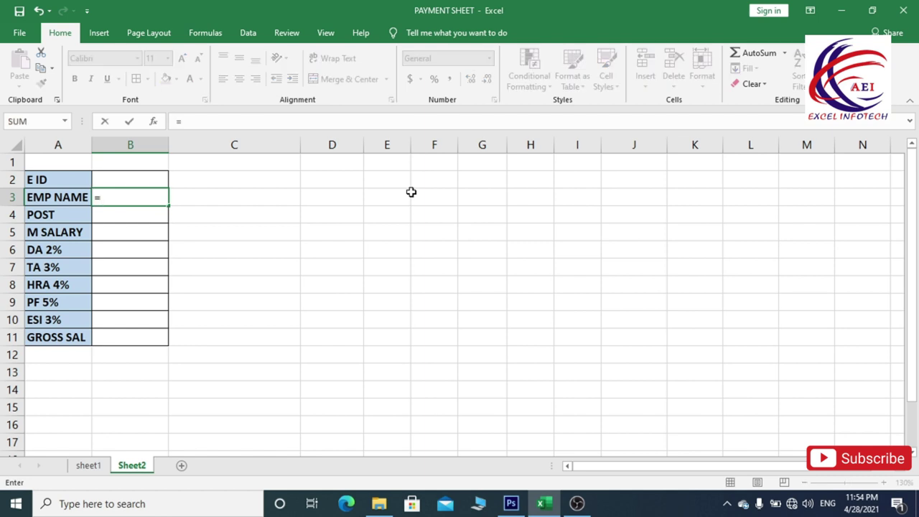
{"action": "type", "text": "if"}
{"action": "key", "text": "Down"}
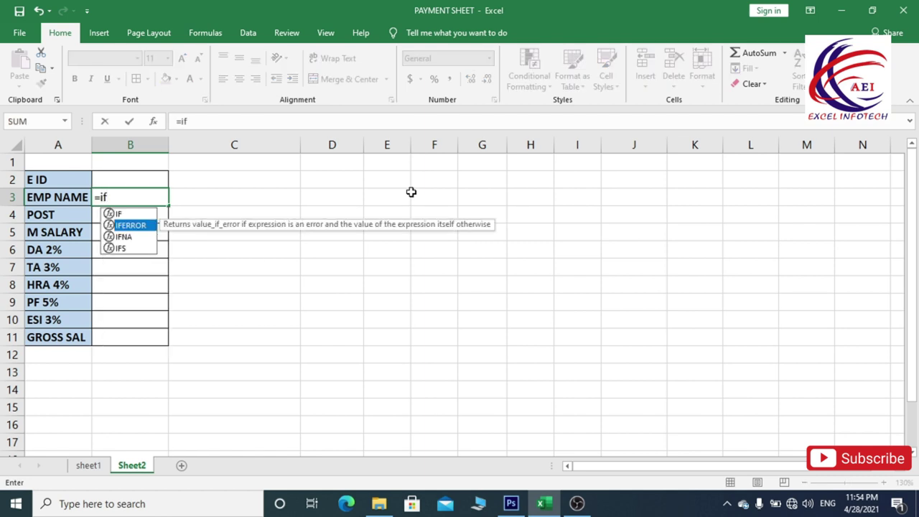
{"action": "key", "text": "Tab"}
{"action": "type", "text": "hl"}
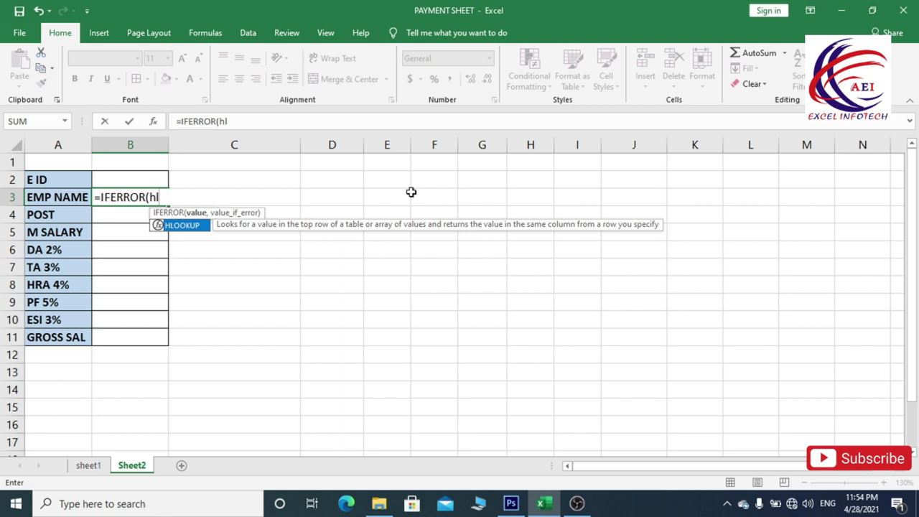
{"action": "key", "text": "Tab"}
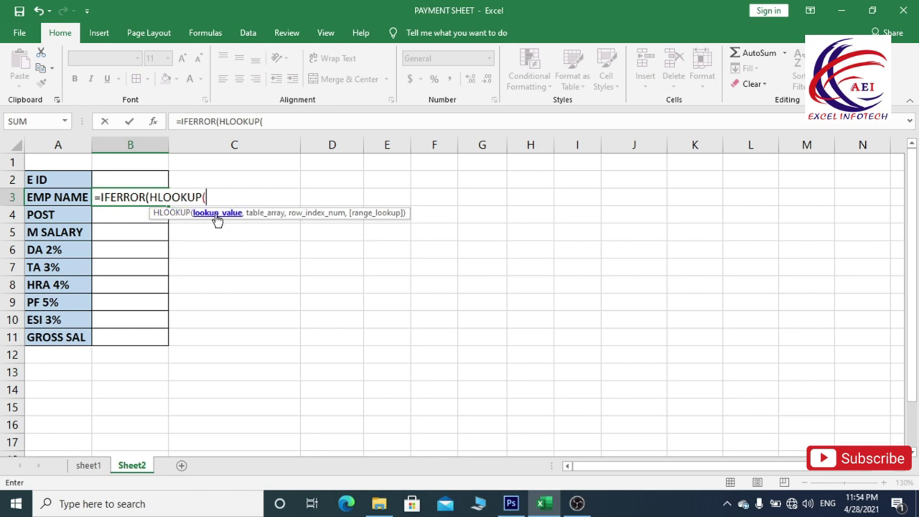
{"action": "left_click", "coordinate": [129, 177]}
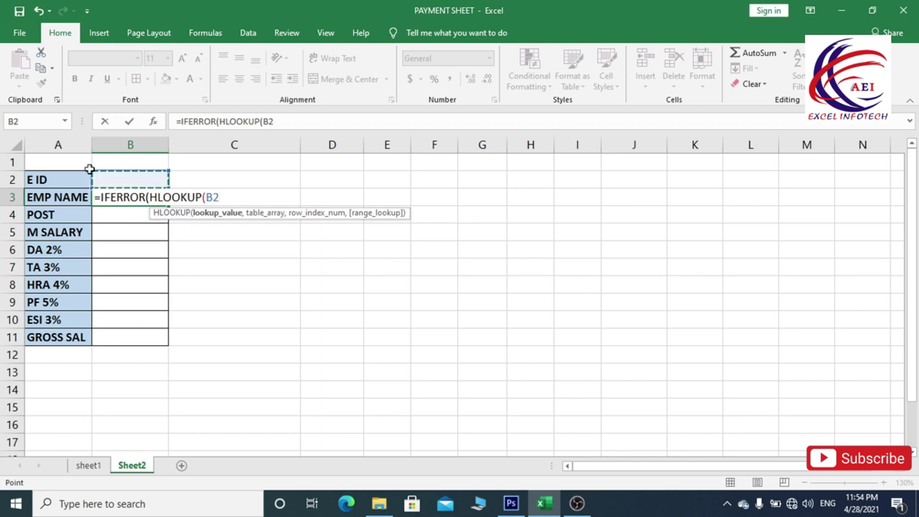
{"action": "type", "text": ","}
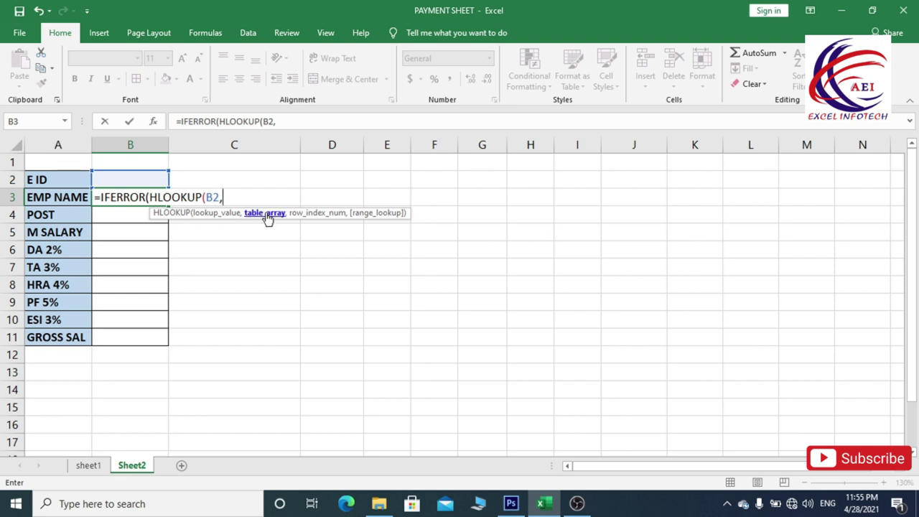
- Complete B3 as =IFERROR(HLOOKUP(B2,sheet1!A2:J11,2,0),"Not Found")
{"action": "left_click", "coordinate": [88, 466]}
{"action": "left_click", "coordinate": [46, 185]}
{"action": "key", "text": "ctrl+shift+Down"}
{"action": "key", "text": "ctrl+shift+Right"}
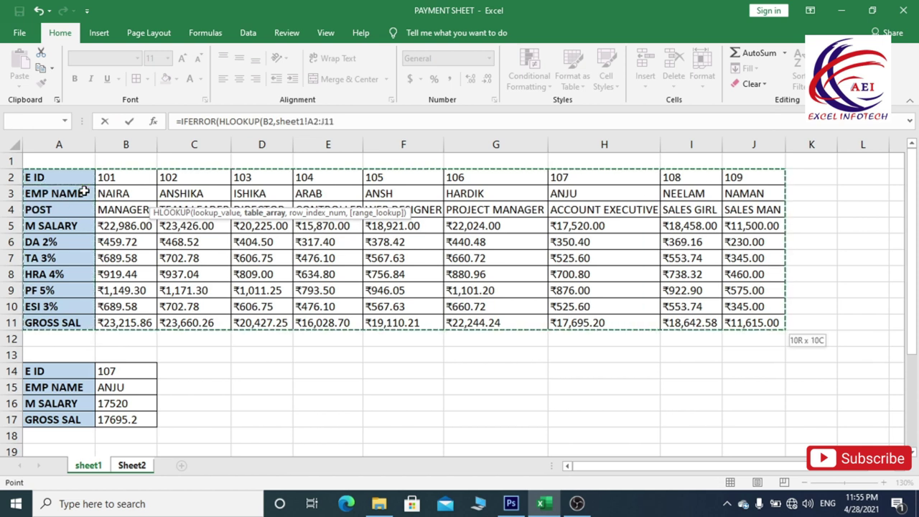
{"action": "type", "text": ",2"}
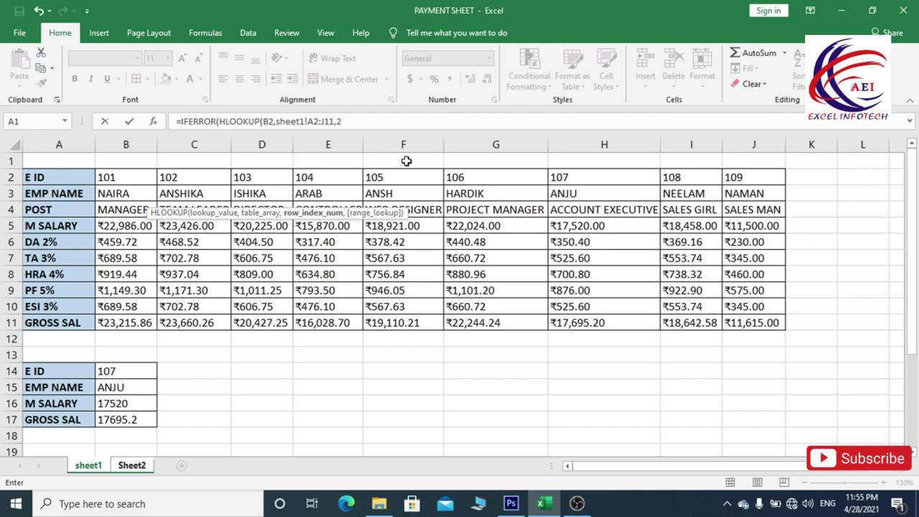
{"action": "type", "text": ",0"}
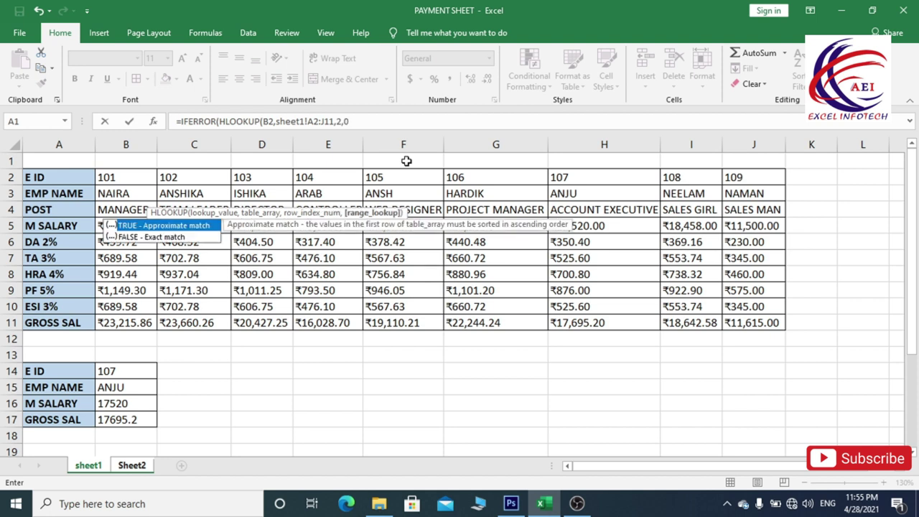
{"action": "type", "text": ")"}
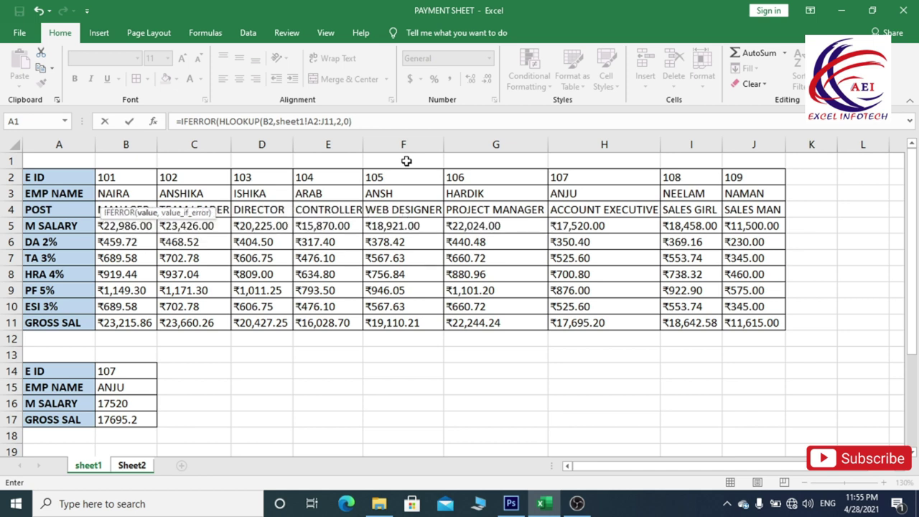
{"action": "type", "text": ",\"Not Found"}
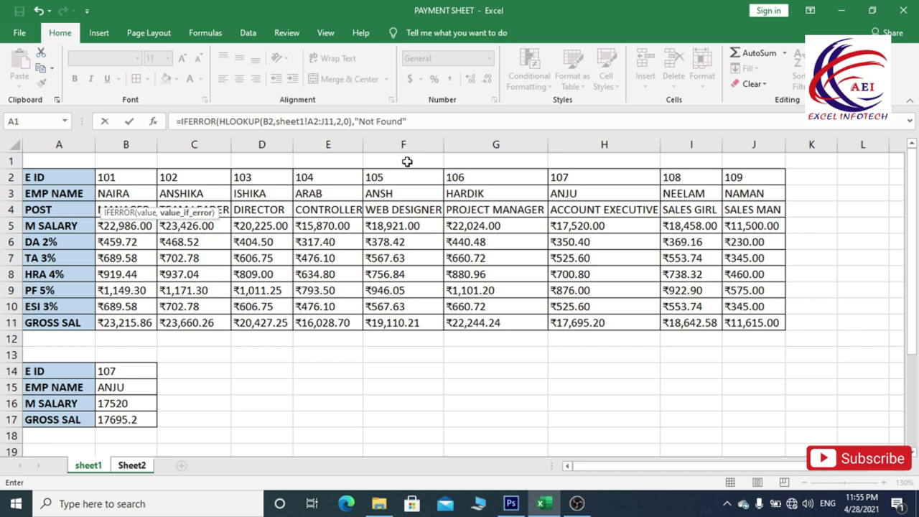
{"action": "type", "text": ")"}
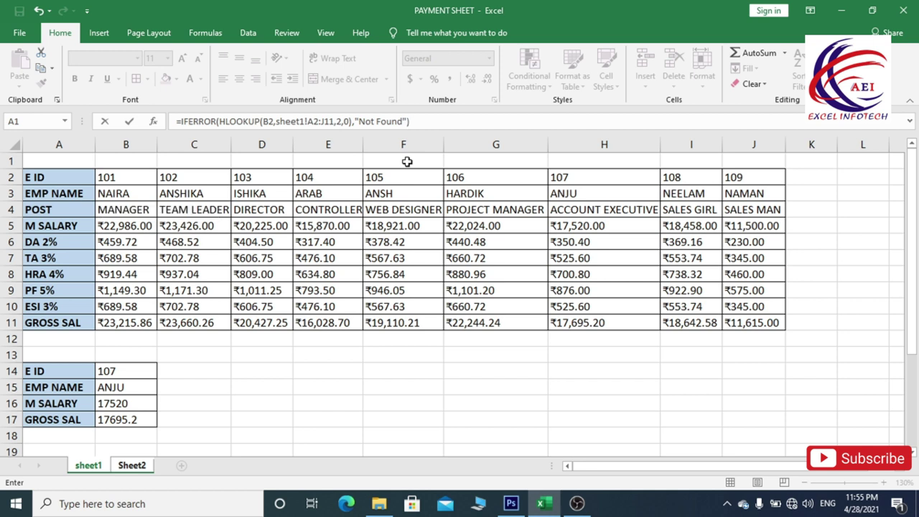
{"action": "key", "text": "Return"}
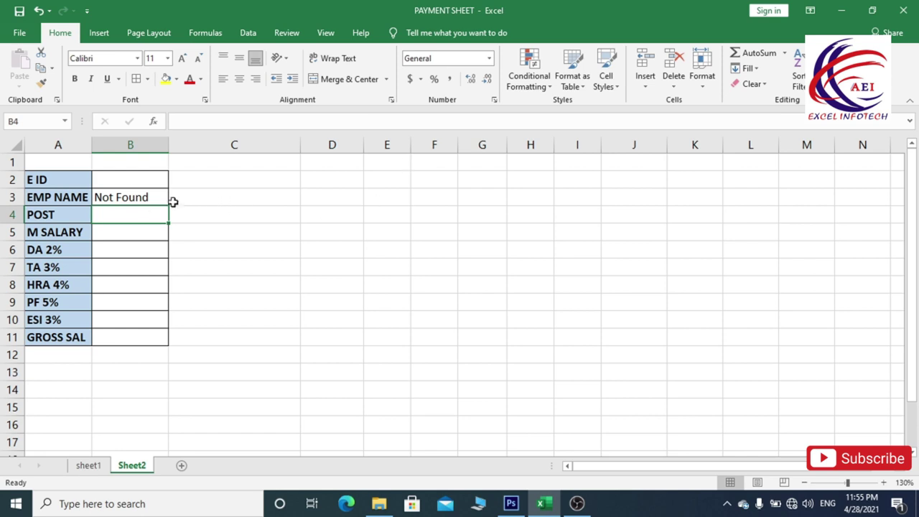
- Fill the B3 formula down through B11 for all fields up to GROSS SAL
{"action": "left_click", "coordinate": [128, 194]}
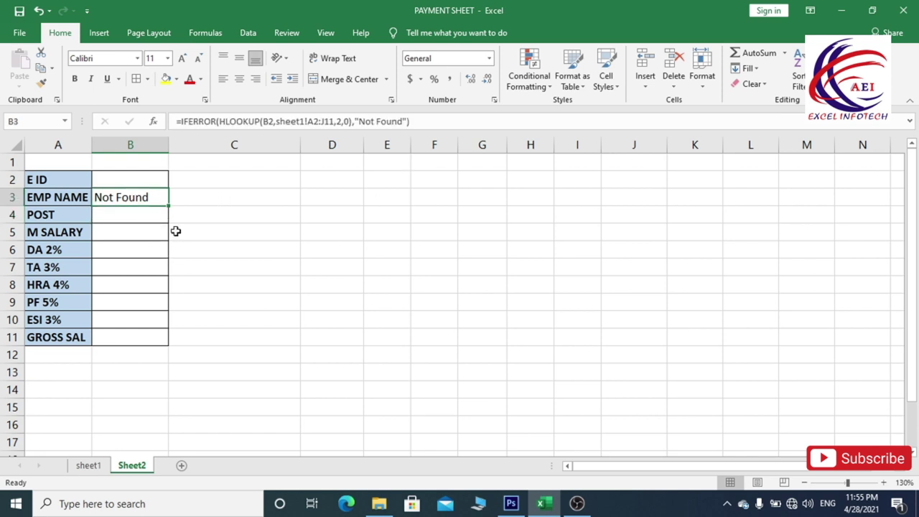
{"action": "left_click_drag", "start_coordinate": [168, 206], "coordinate": [174, 342]}
{"action": "left_click", "coordinate": [132, 182]}
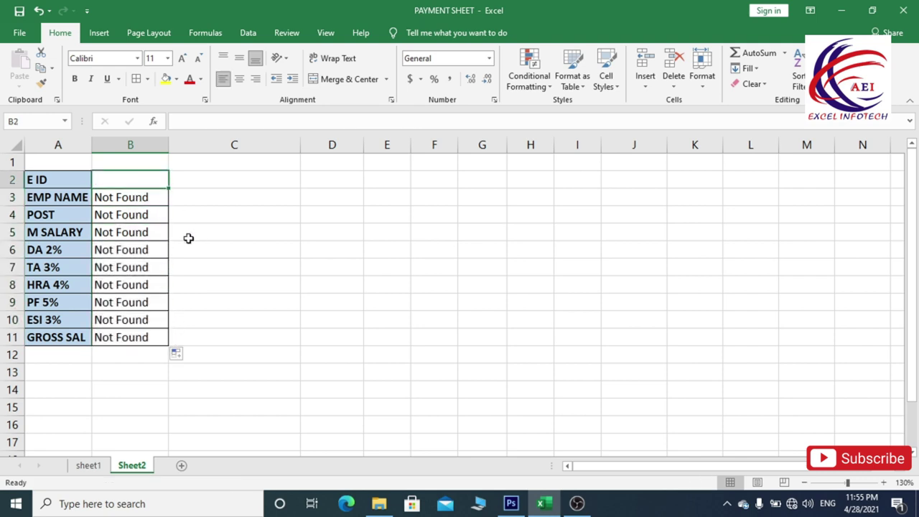
- Test the form by entering E IDs 101, 105 and then 109 in B2
{"action": "type", "text": "101"}
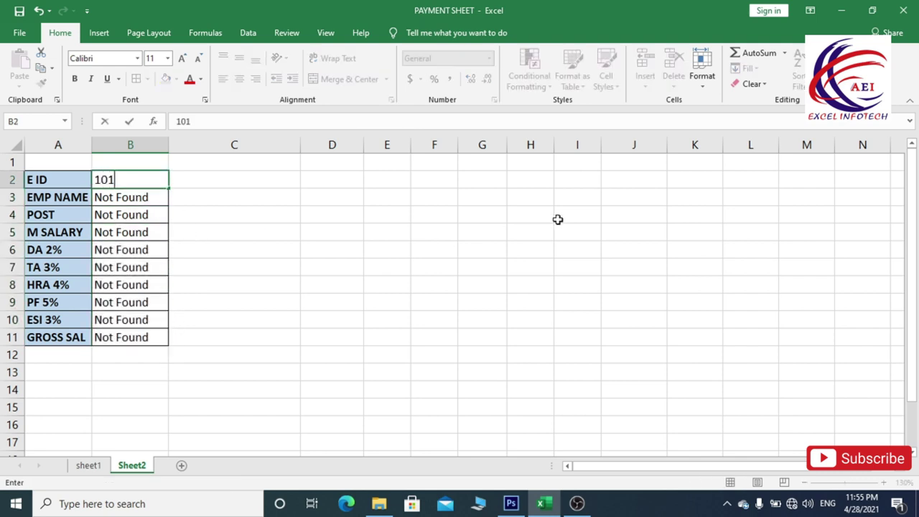
{"action": "key", "text": "Return"}
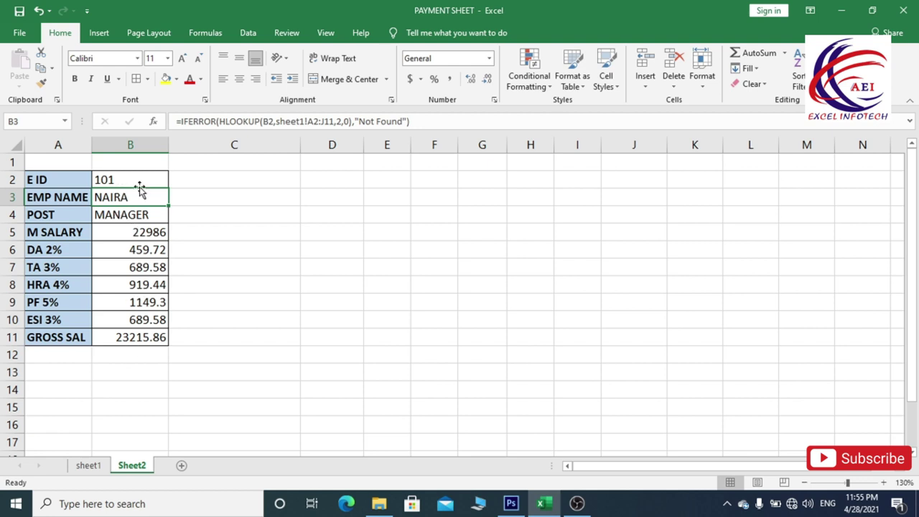
{"action": "left_click", "coordinate": [129, 179]}
{"action": "type", "text": "105"}
{"action": "key", "text": "Return"}
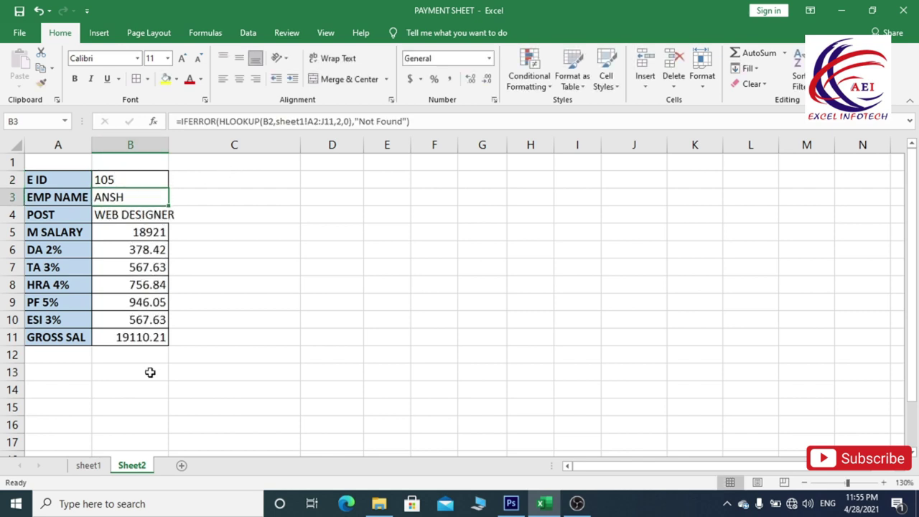
{"action": "left_click_drag", "start_coordinate": [129, 197], "coordinate": [128, 181]}
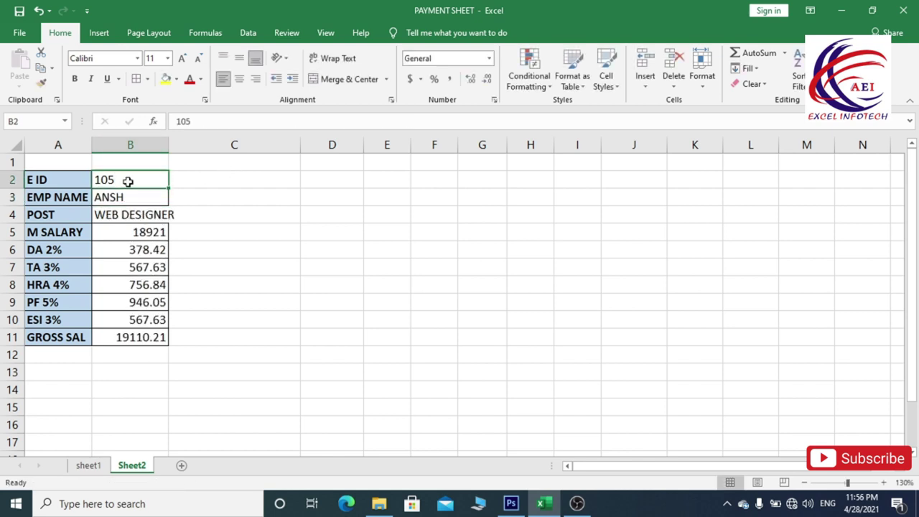
{"action": "type", "text": "109"}
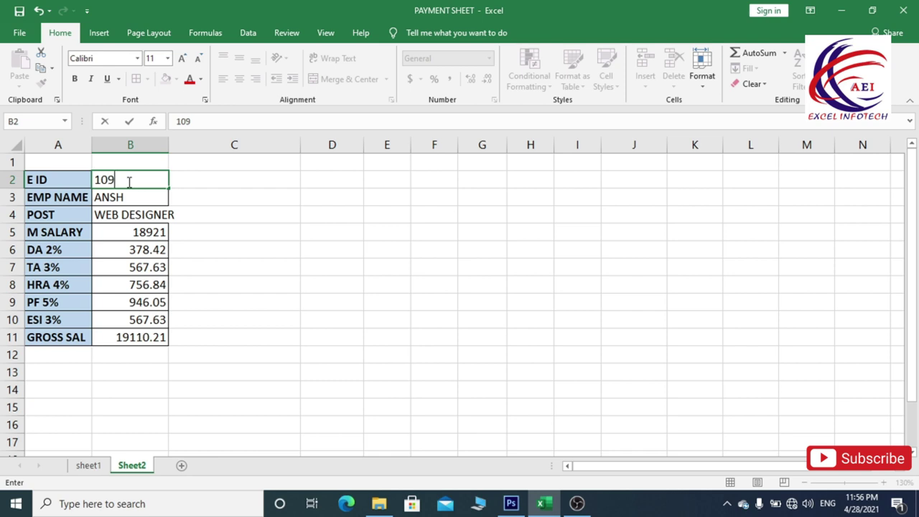
{"action": "key", "text": "Return"}
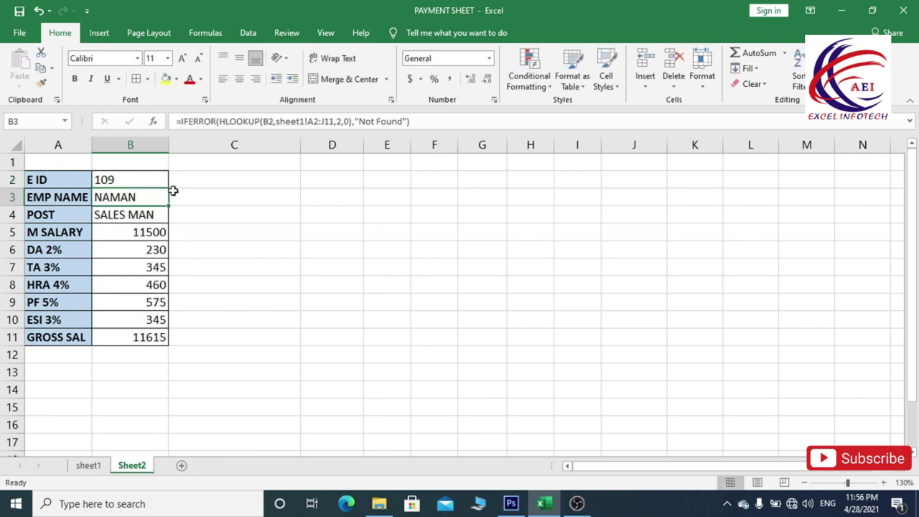
- Left-align the form values in B2:B11
{"action": "left_click_drag", "start_coordinate": [120, 180], "coordinate": [146, 340]}
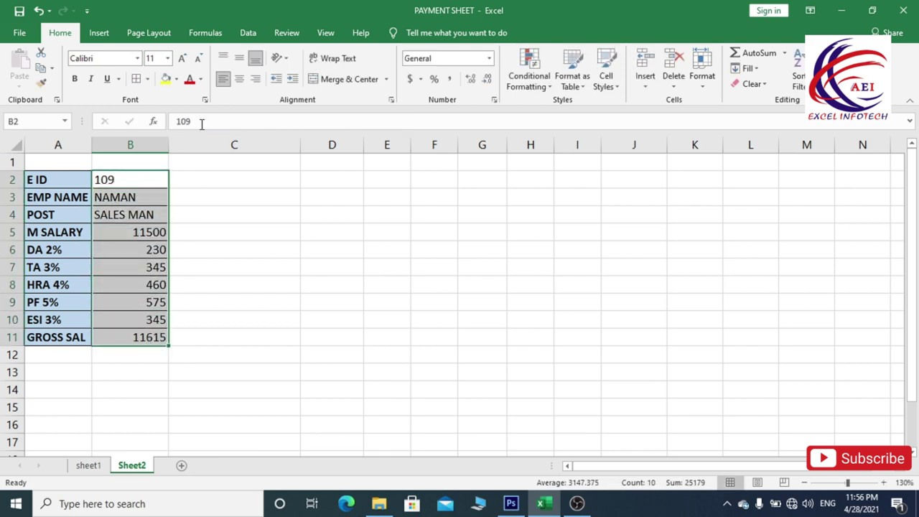
{"action": "left_click", "coordinate": [222, 78]}
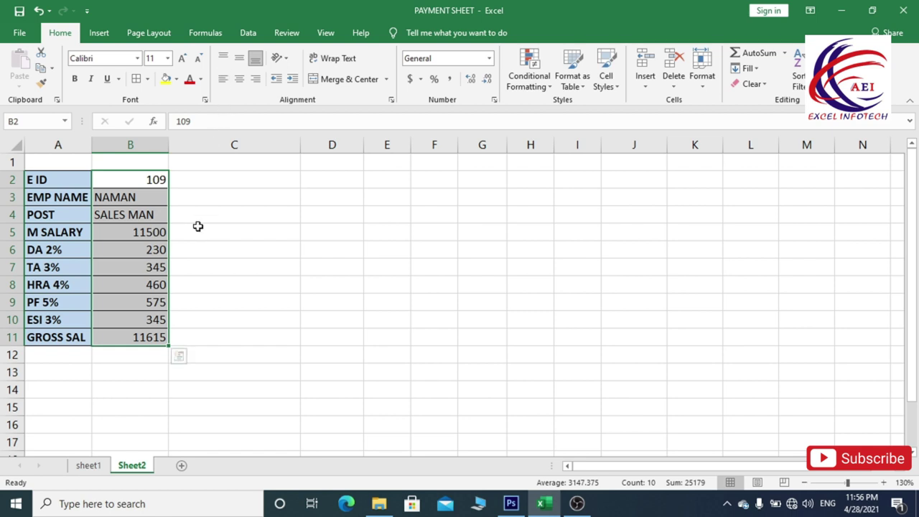
{"action": "left_click", "coordinate": [224, 79]}
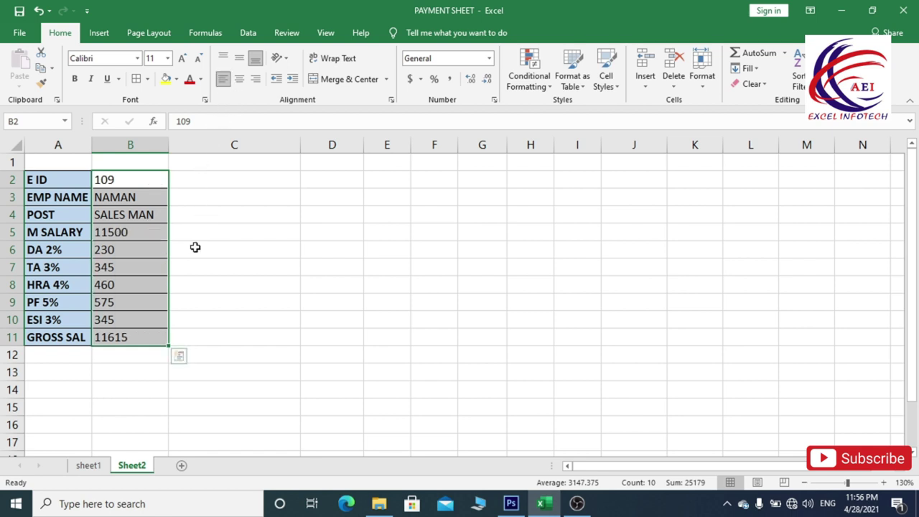
{"action": "left_click", "coordinate": [230, 266]}
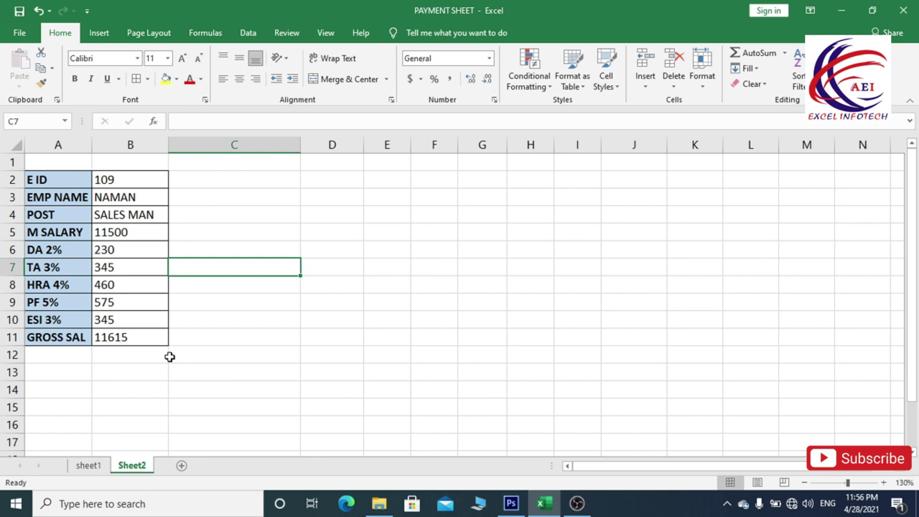